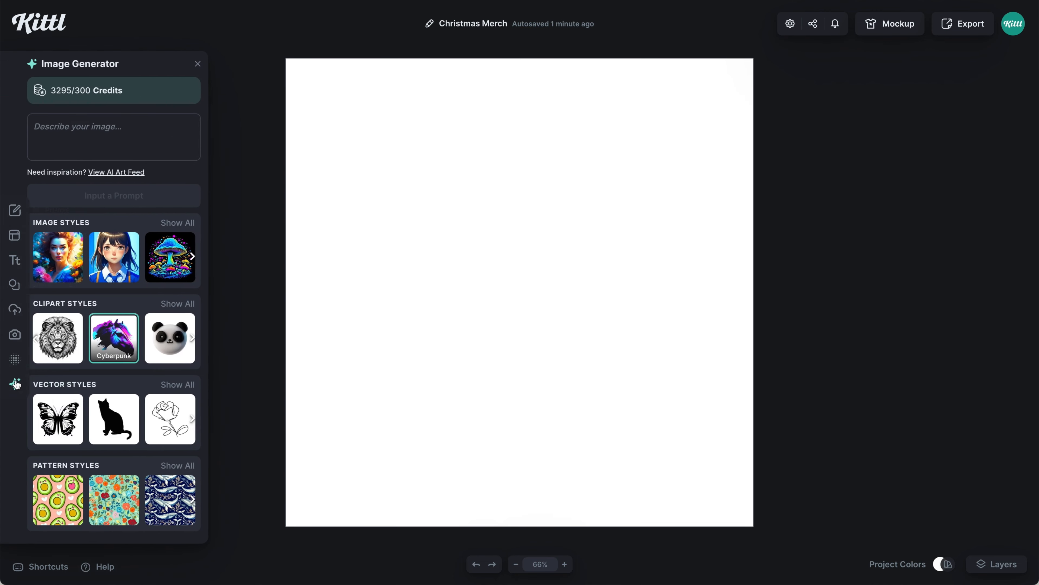
# Generate a Cyberpunk-style clipart image from the prompt "santa claus wearing sunglasses, in dancing pose, 70s disco outfit"
pyautogui.click(156, 135)
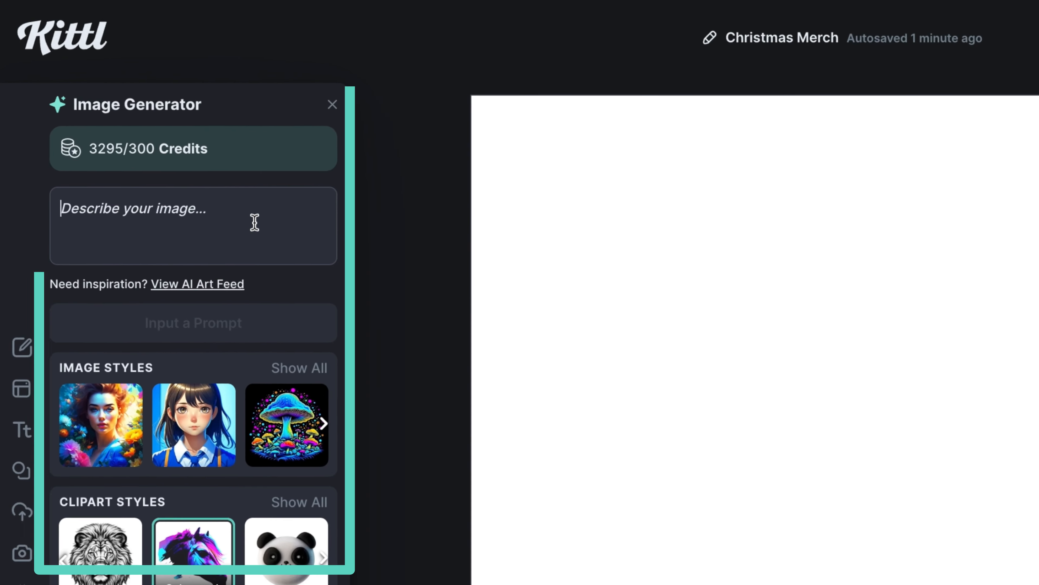
pyautogui.write('santa cl')
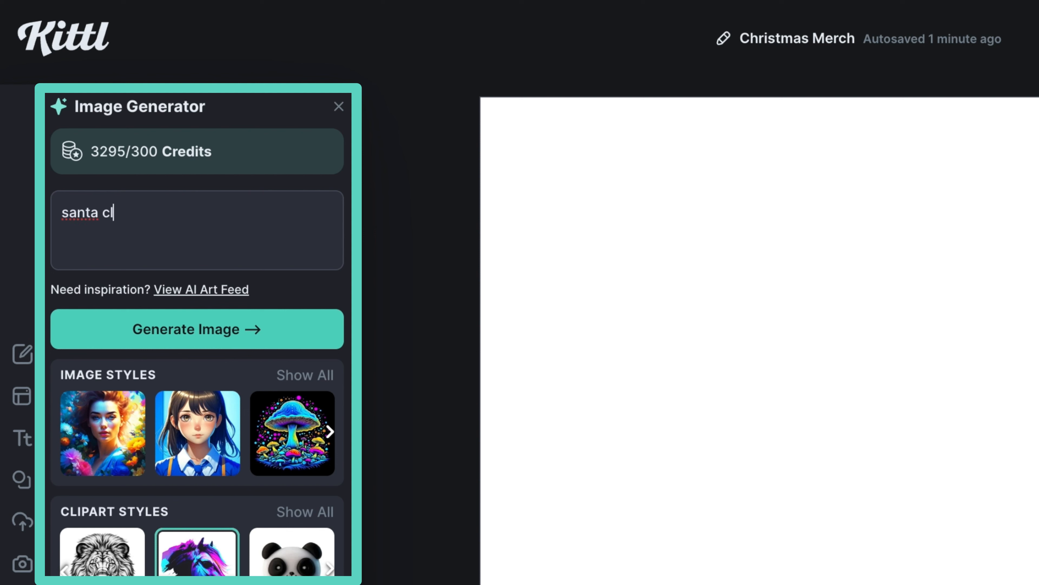
pyautogui.write('aus wearing sunglasses')
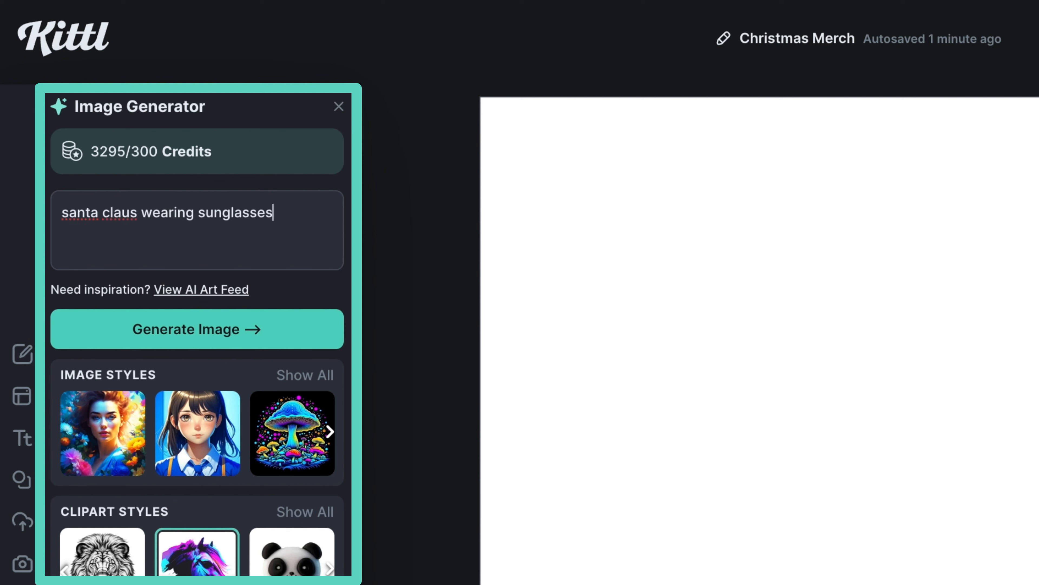
pyautogui.write(', in dancing pose')
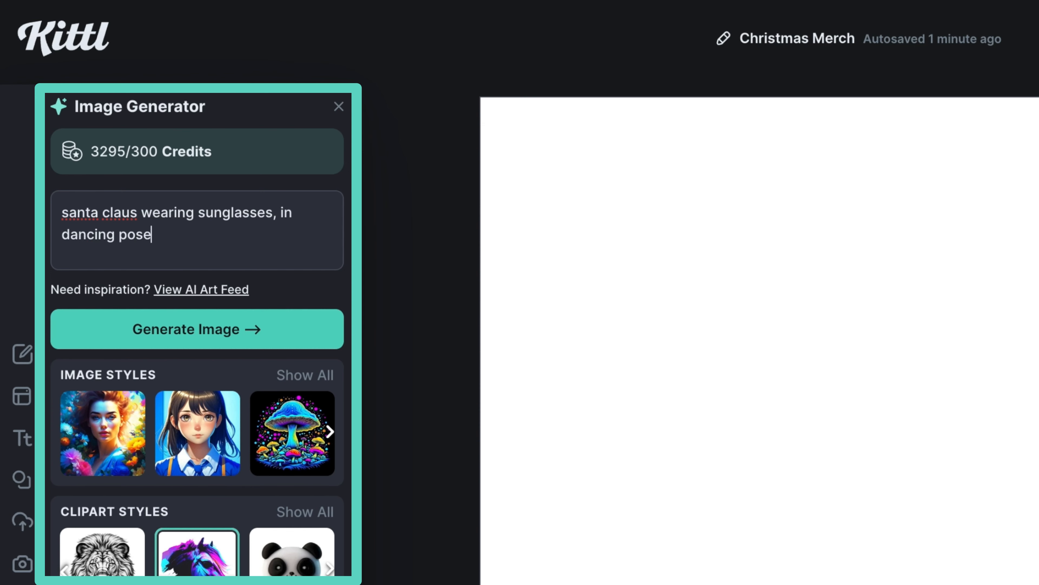
pyautogui.write(', 70s disco outfit')
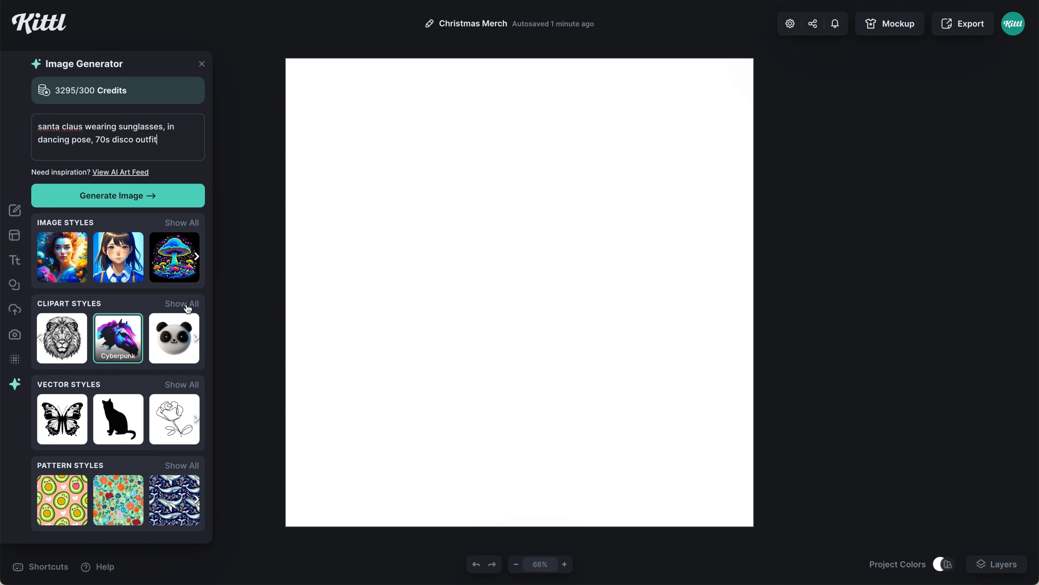
pyautogui.click(185, 305)
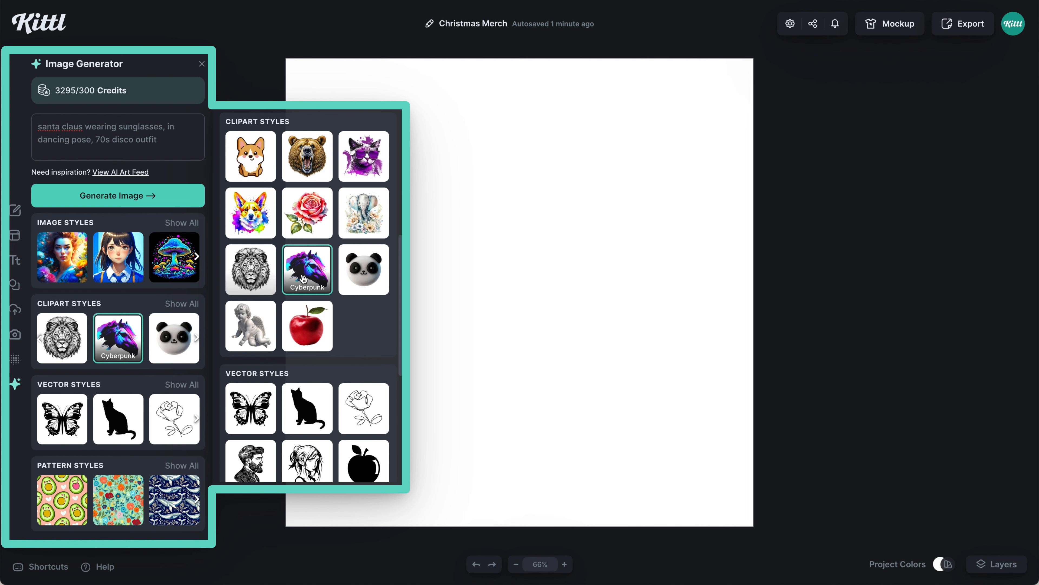
pyautogui.click(152, 200)
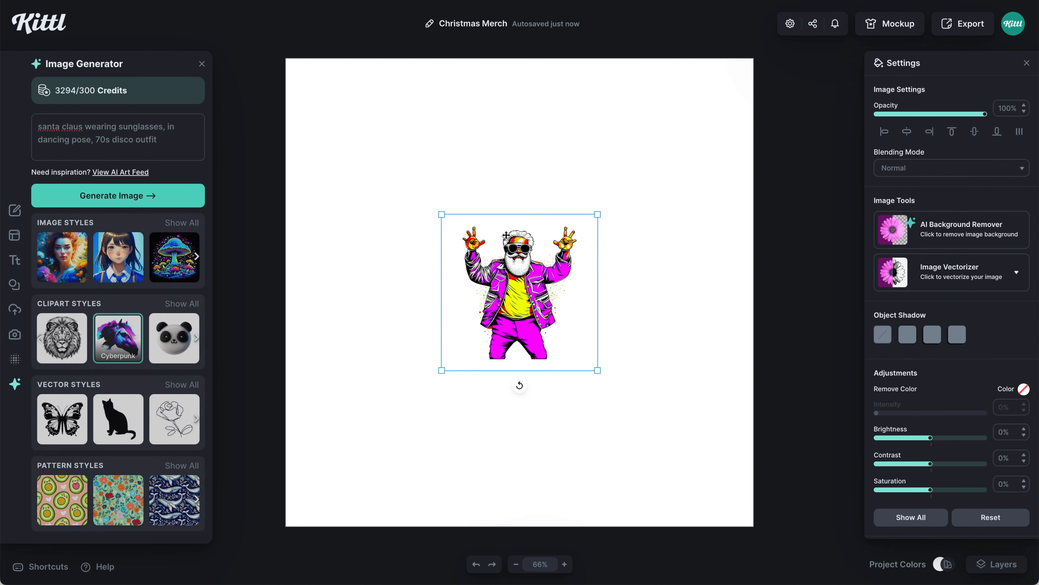
# Move the generated Santa near the canvas's upper-left corner and generate another version in the corgi clipart style
pyautogui.moveTo(506, 235); pyautogui.dragTo(407, 123)
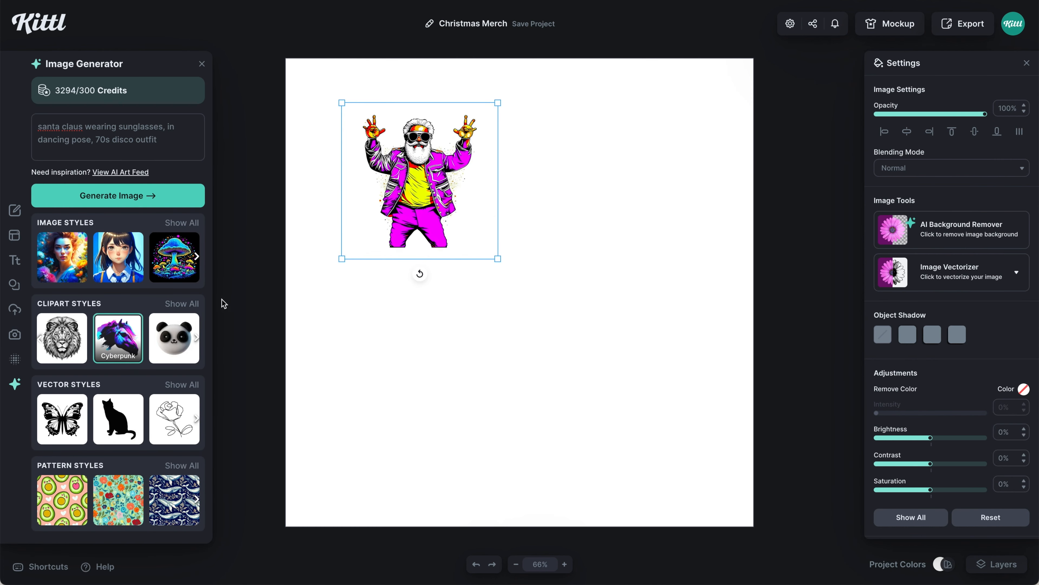
pyautogui.hscroll(5, 145, 335)
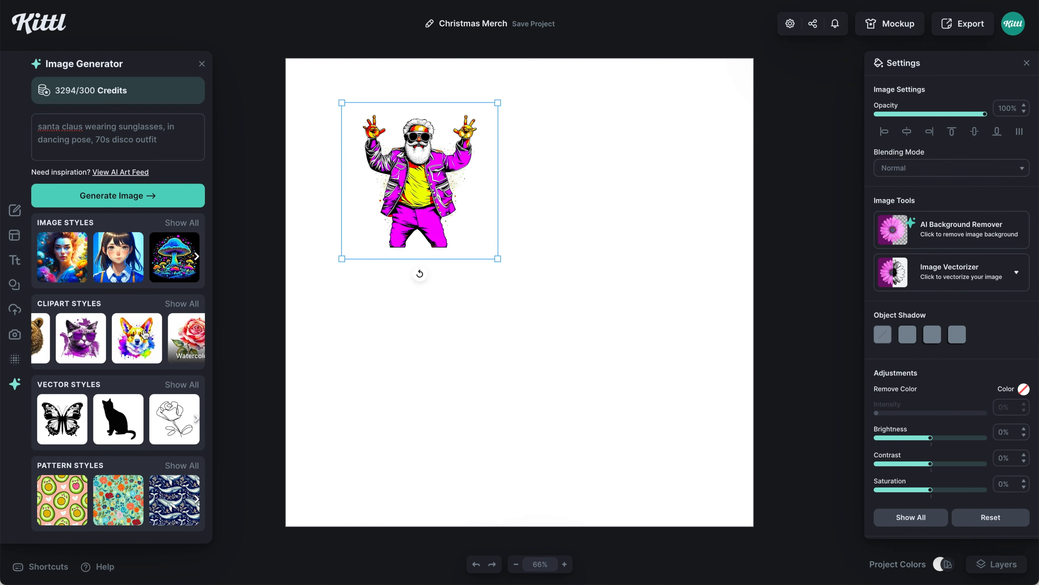
pyautogui.hscroll(-3, 145, 335)
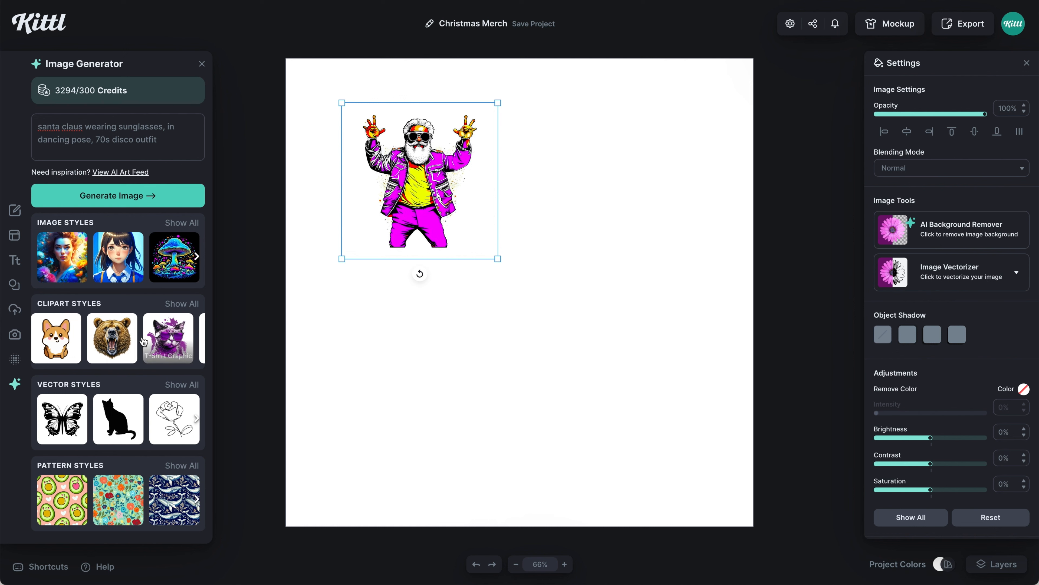
pyautogui.click(62, 347)
pyautogui.click(111, 195)
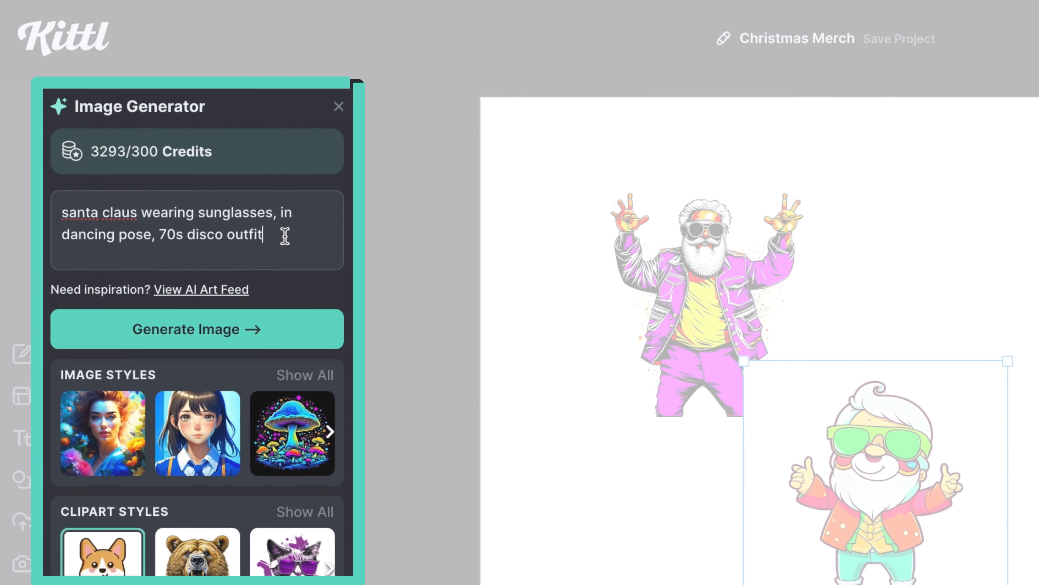
# Append ", comic book illustration, on white background" to the prompt and generate the image without the corgi clipart style
pyautogui.write(',')
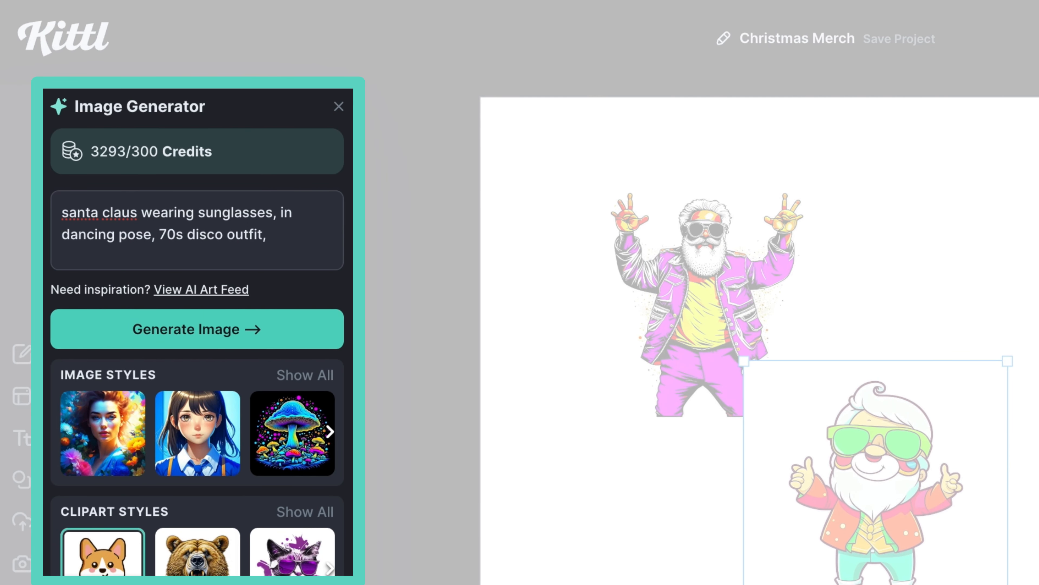
pyautogui.write(' comic bo')
pyautogui.write('ok i')
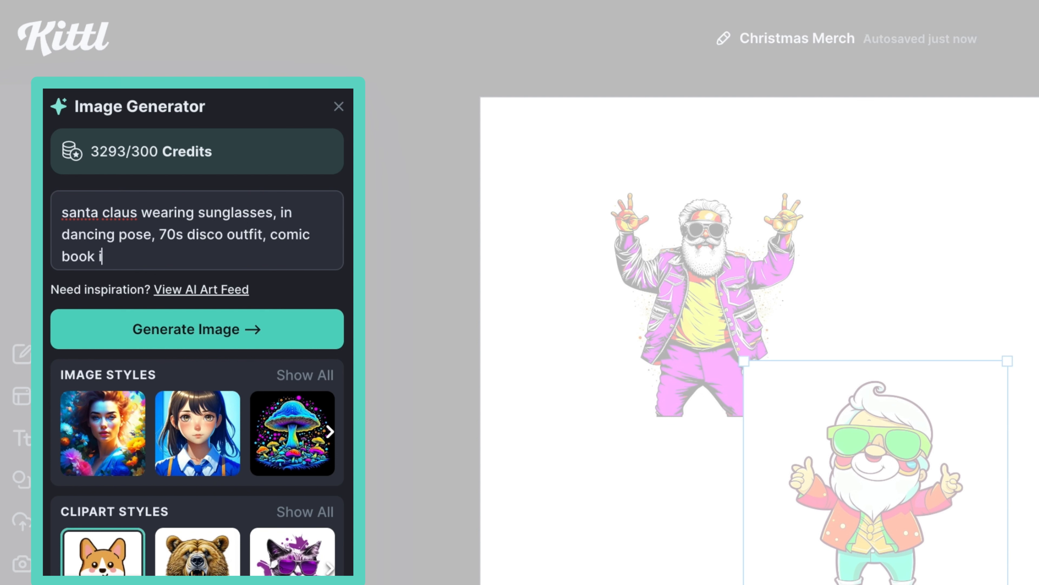
pyautogui.write('llustration')
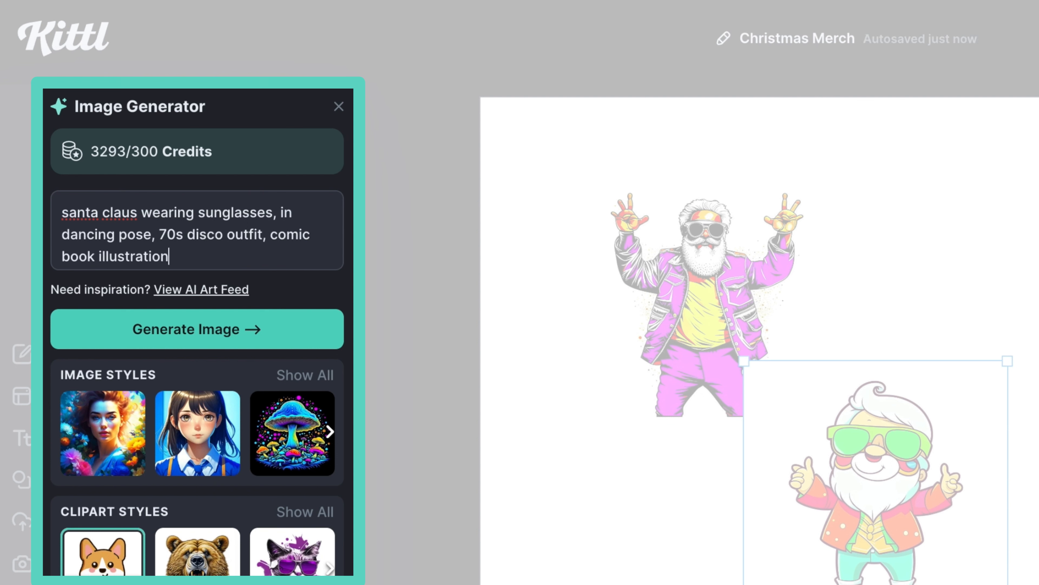
pyautogui.write(', on white ba')
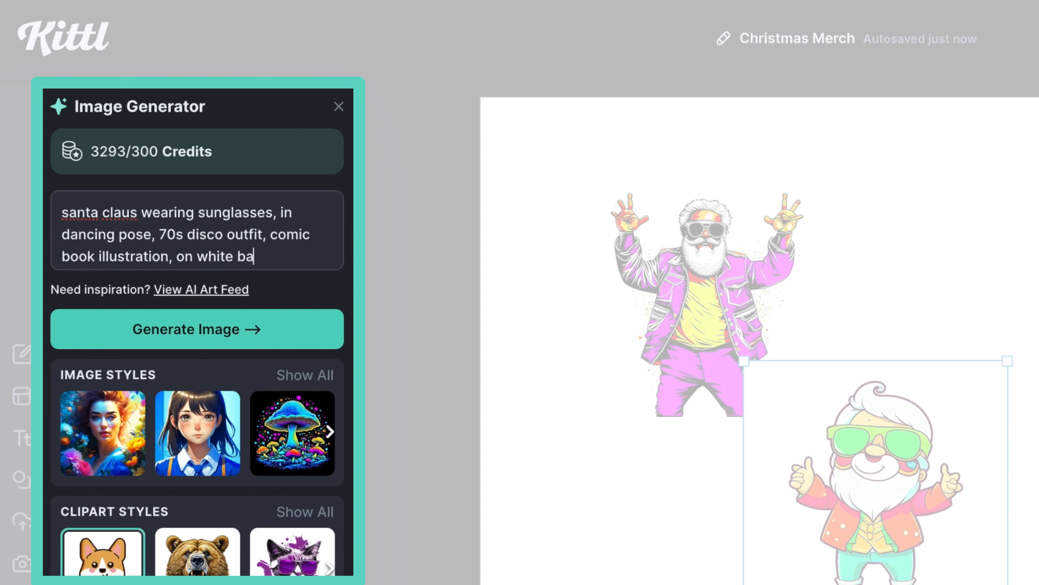
pyautogui.write('ckground')
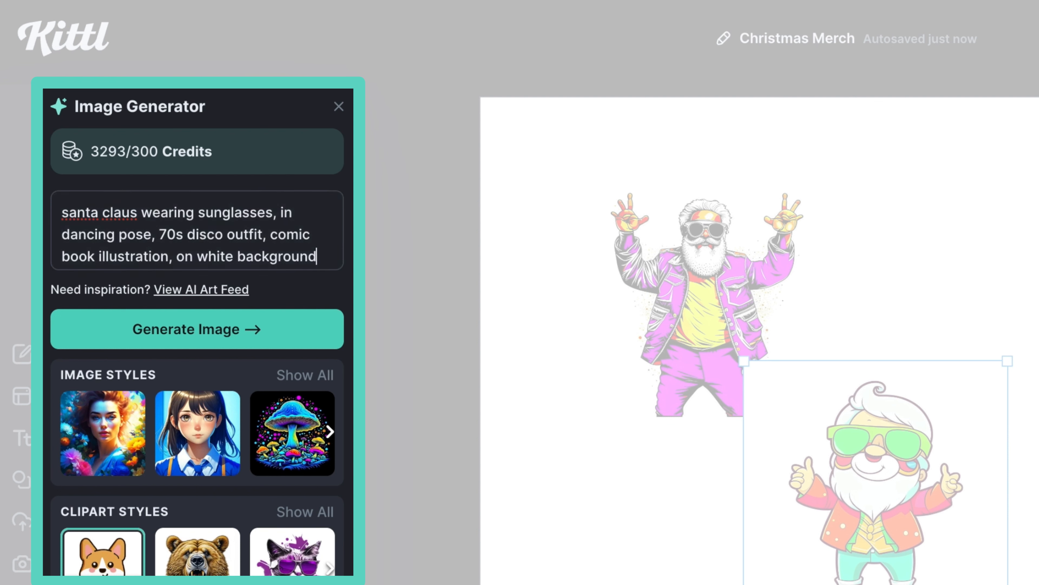
pyautogui.click(119, 573)
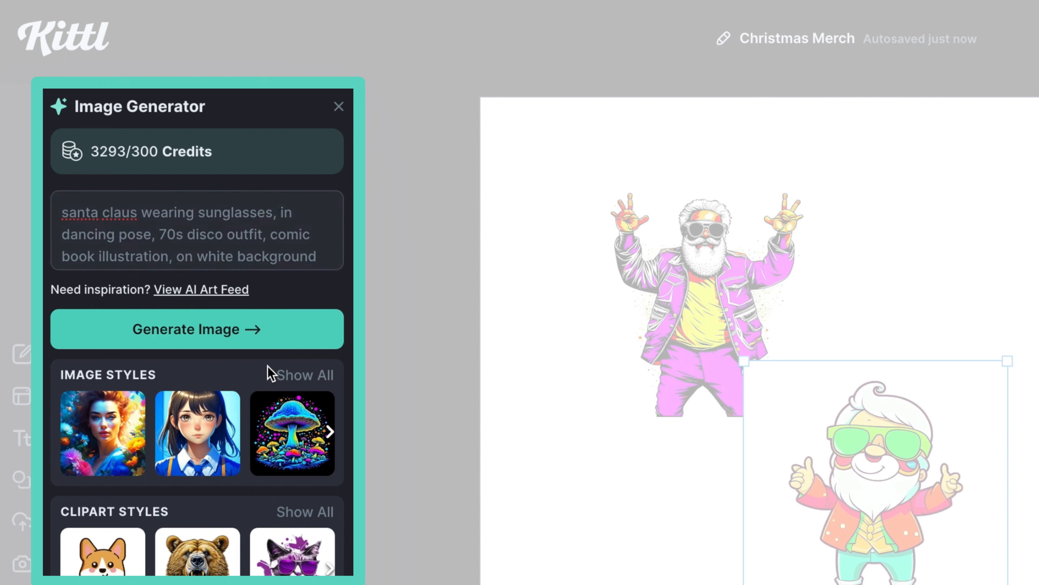
pyautogui.click(284, 346)
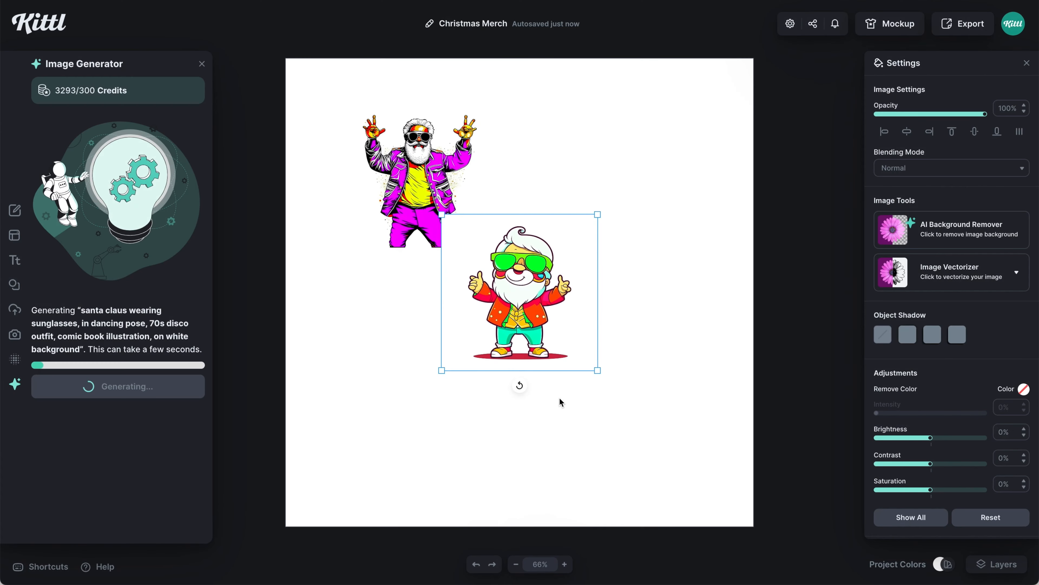
# Delete the two earlier Santa images and enlarge the newly generated comic book Santa to nearly fill the canvas
pyautogui.moveTo(557, 400); pyautogui.dragTo(419, 200)
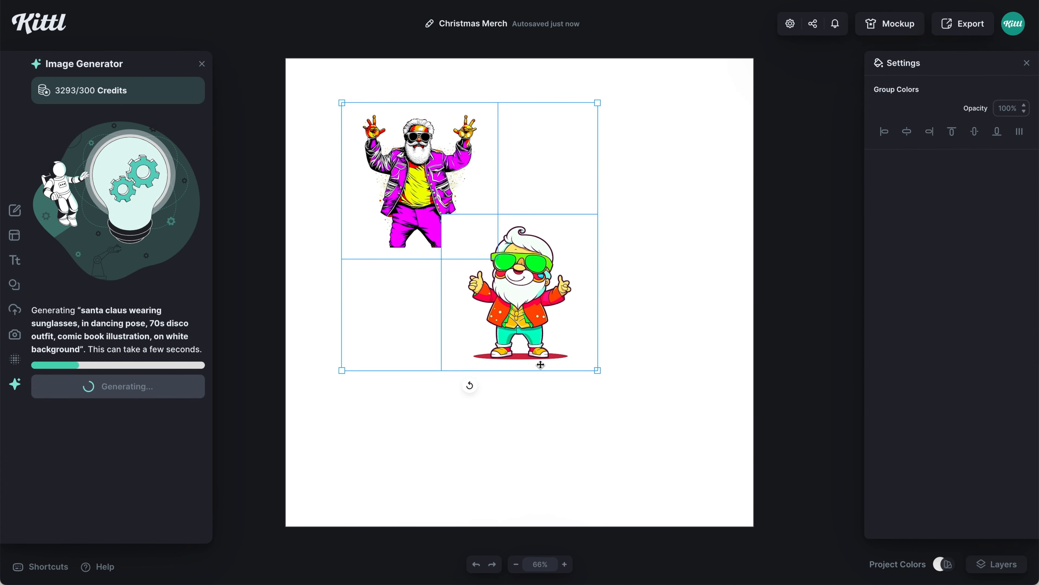
pyautogui.press('Delete')
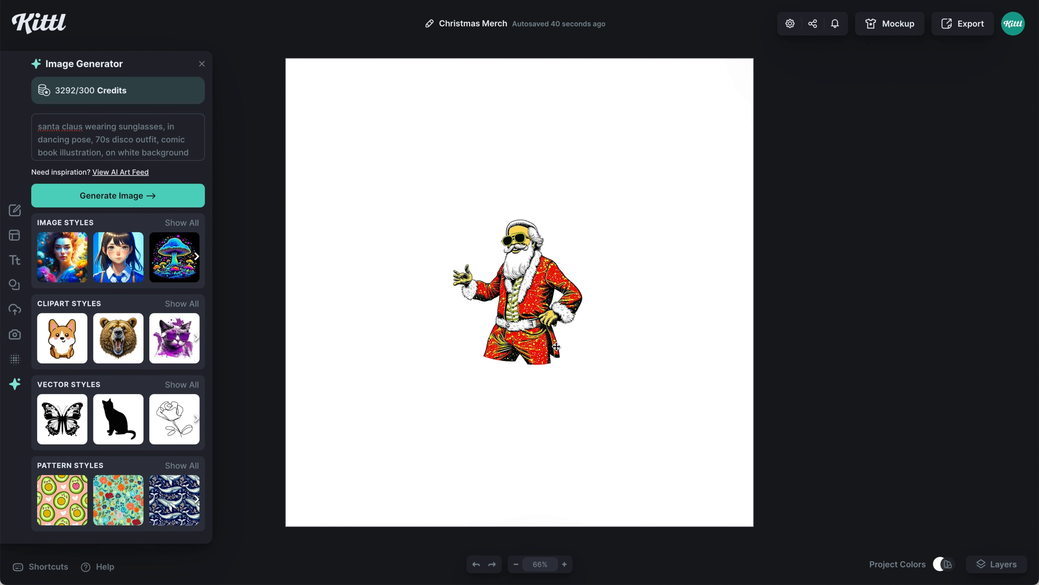
pyautogui.click(557, 346)
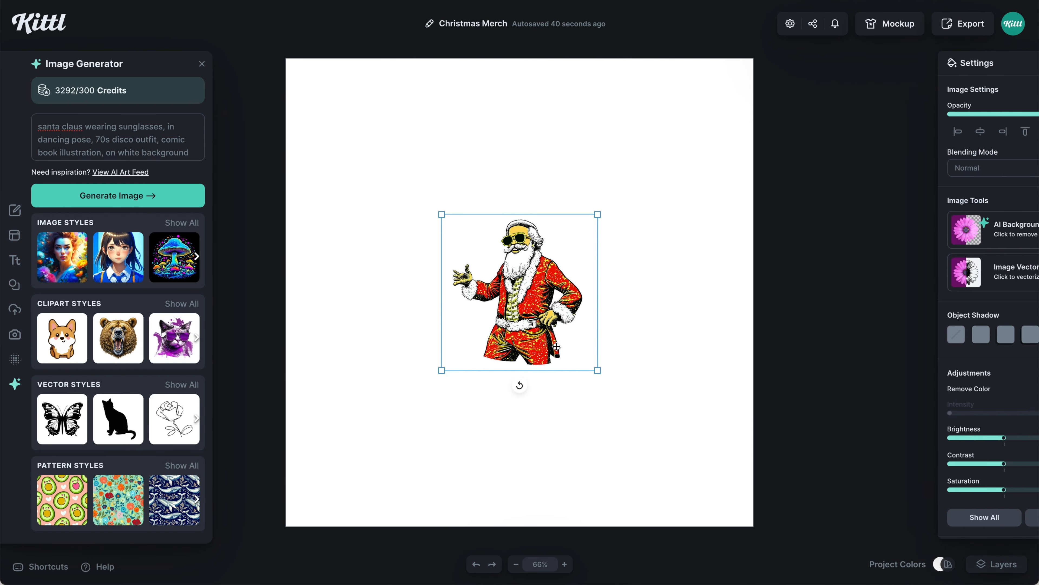
pyautogui.moveTo(609, 382); pyautogui.dragTo(734, 507)
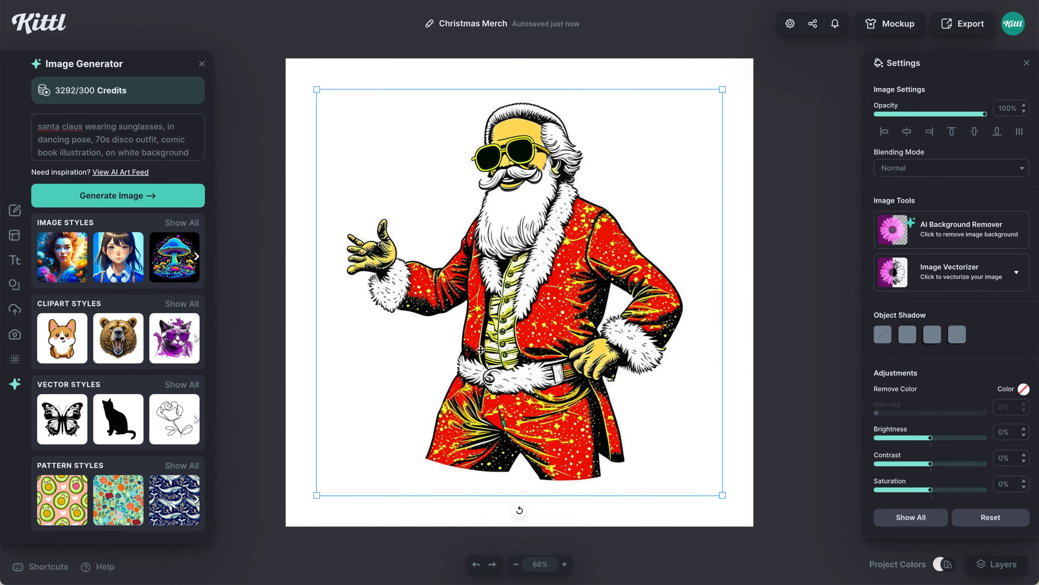
# Remove the Santa image's background with the AI Background Remover, using the canvas edge to check it, and place the image back on the canvas
pyautogui.moveTo(480, 349); pyautogui.dragTo(635, 350)
pyautogui.hscroll(5, 723, 406)
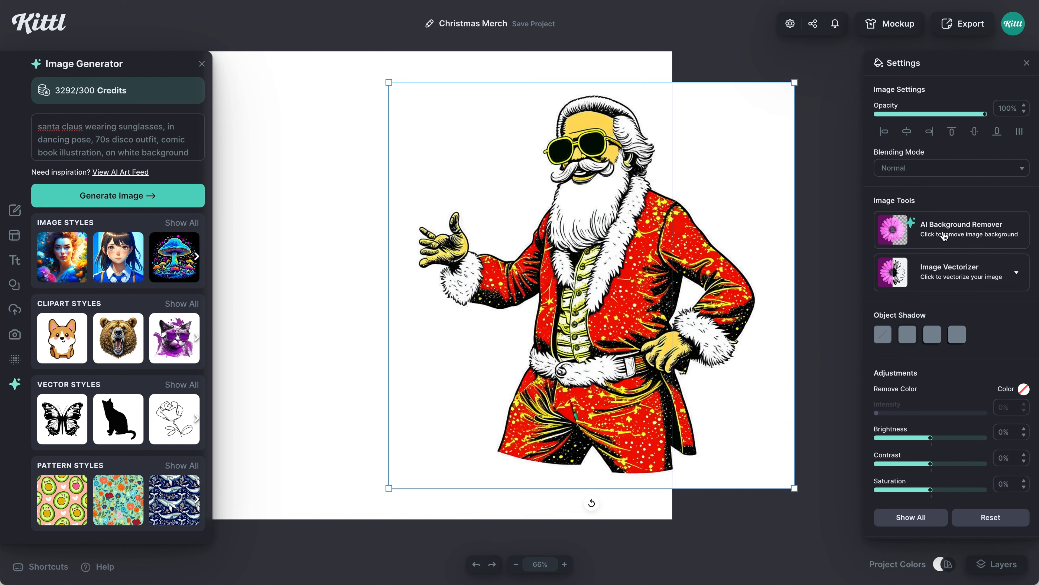
pyautogui.click(956, 237)
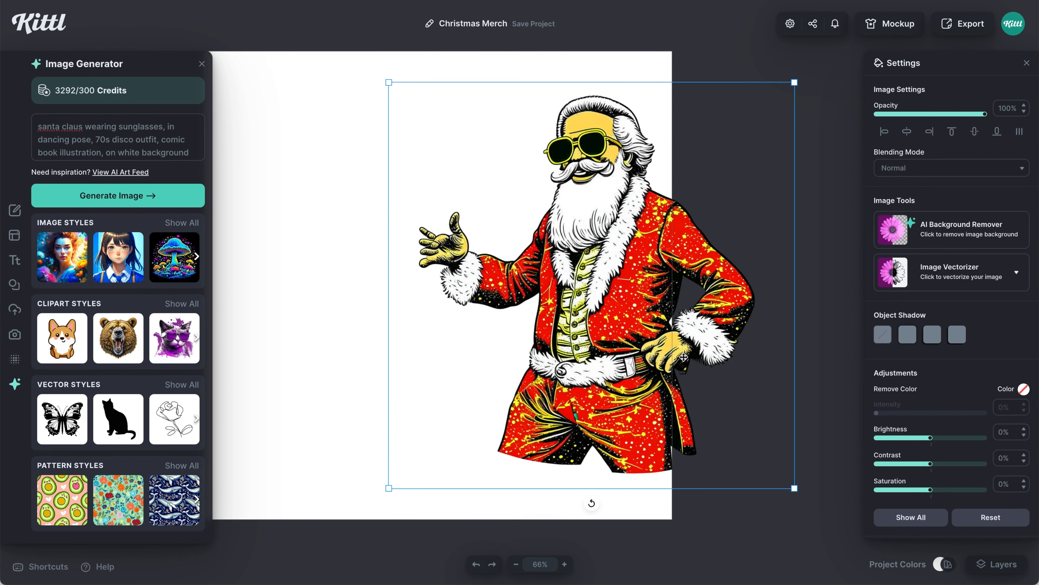
pyautogui.moveTo(619, 356); pyautogui.dragTo(745, 352)
pyautogui.moveTo(703, 321); pyautogui.dragTo(397, 324)
pyautogui.hscroll(-2, 449, 308)
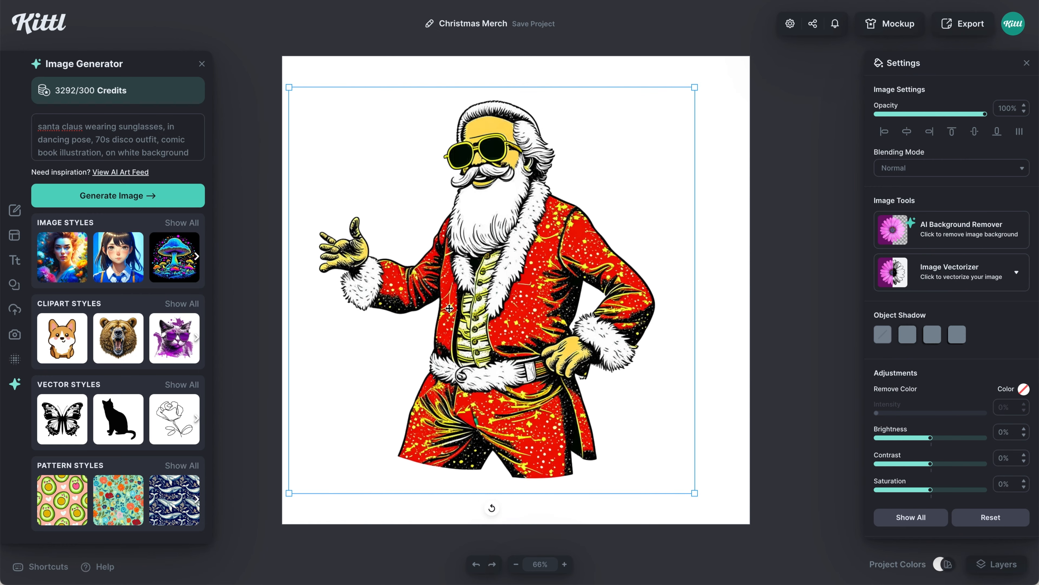
# Close the Image Generator and vectorize the Santa image with five colors
pyautogui.click(202, 63)
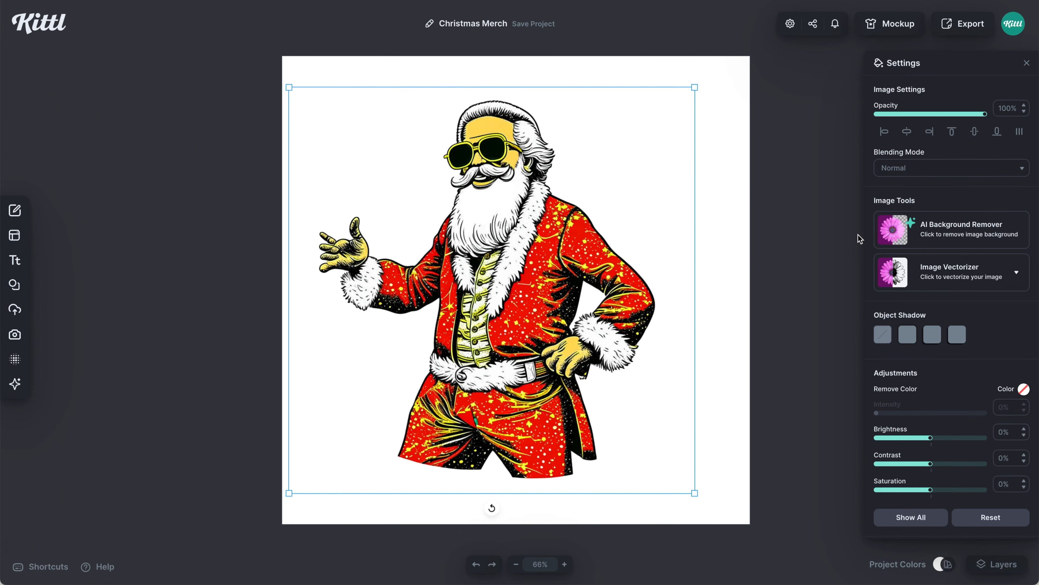
pyautogui.click(944, 282)
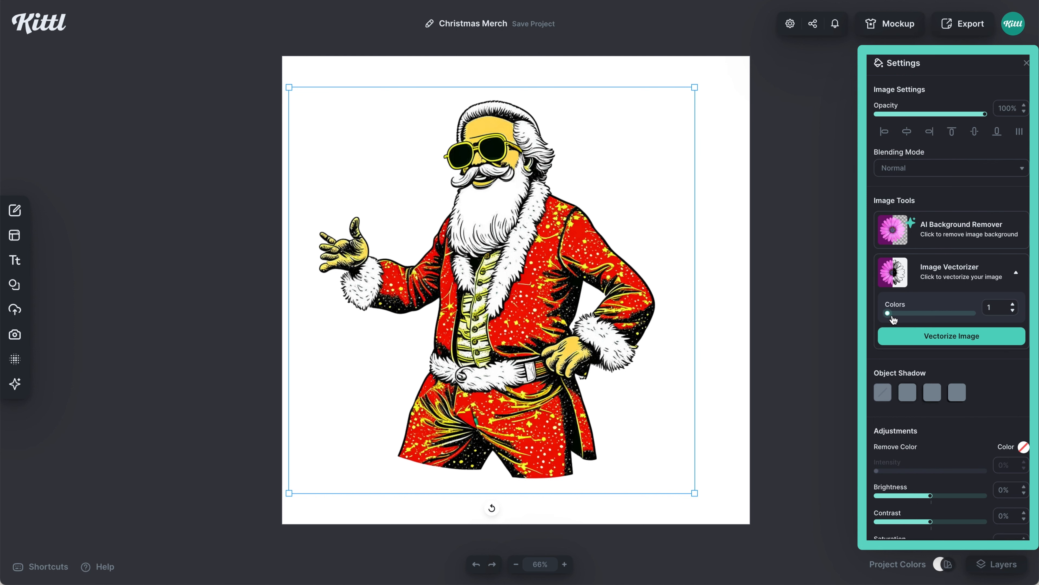
pyautogui.moveTo(894, 318); pyautogui.dragTo(914, 317)
pyautogui.click(946, 341)
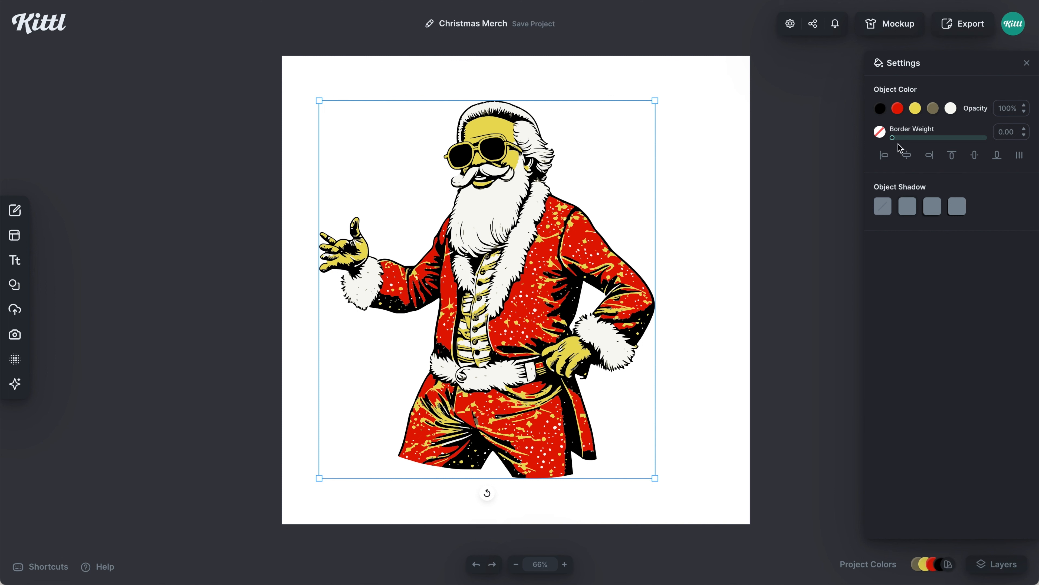
# Recolor the vectorized Santa's red areas to magenta e30389 and its yellow areas to orange f5a23d
pyautogui.click(898, 108)
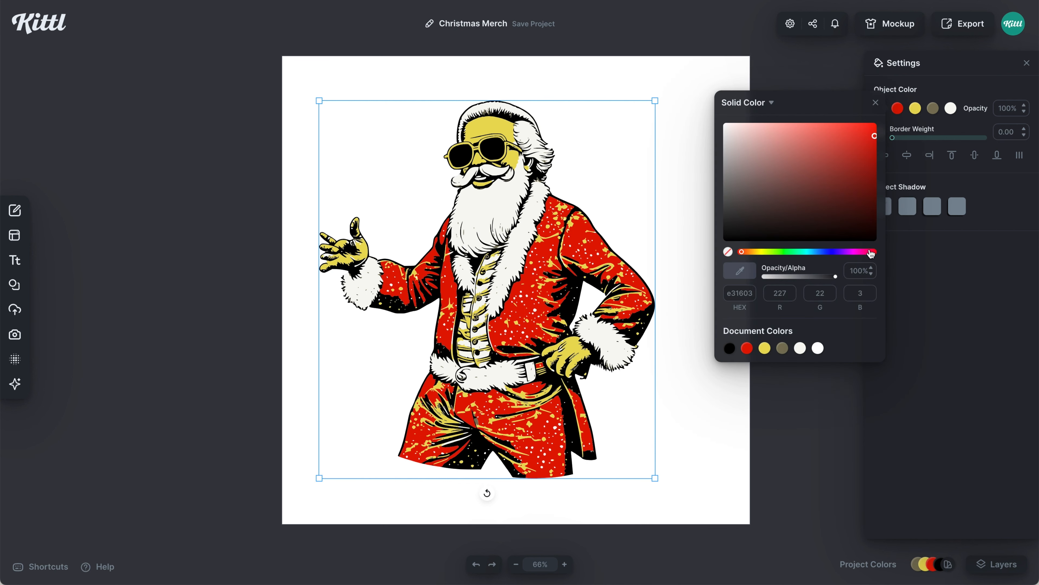
pyautogui.moveTo(871, 254); pyautogui.dragTo(862, 255)
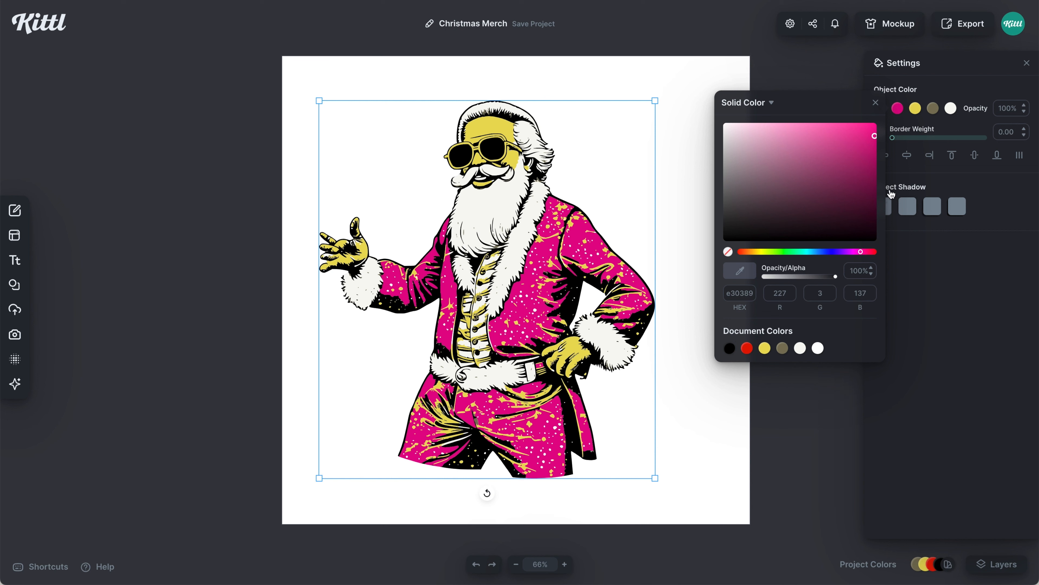
pyautogui.click(915, 115)
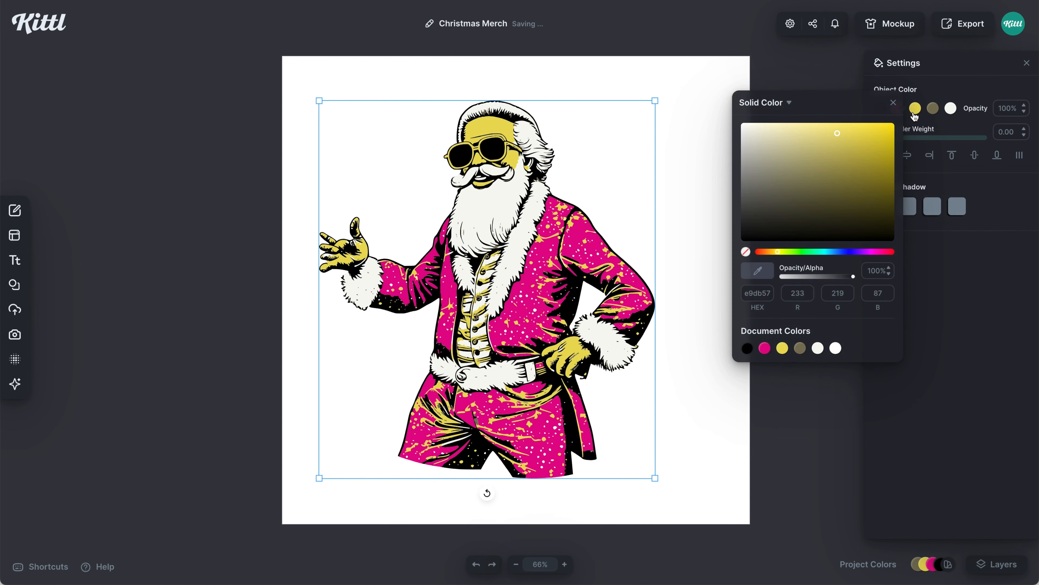
pyautogui.click(769, 252)
pyautogui.click(857, 127)
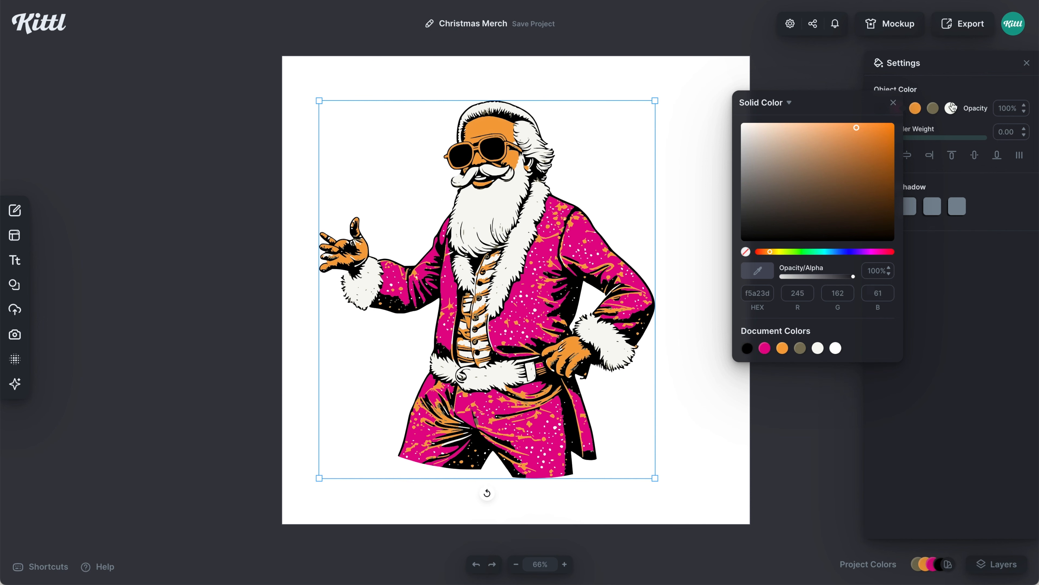
# Change the Santa's off-white areas to pale green and its black areas to dark green 1f3a28
pyautogui.click(950, 109)
pyautogui.click(812, 137)
pyautogui.click(929, 103)
pyautogui.click(881, 108)
pyautogui.click(778, 251)
pyautogui.click(778, 214)
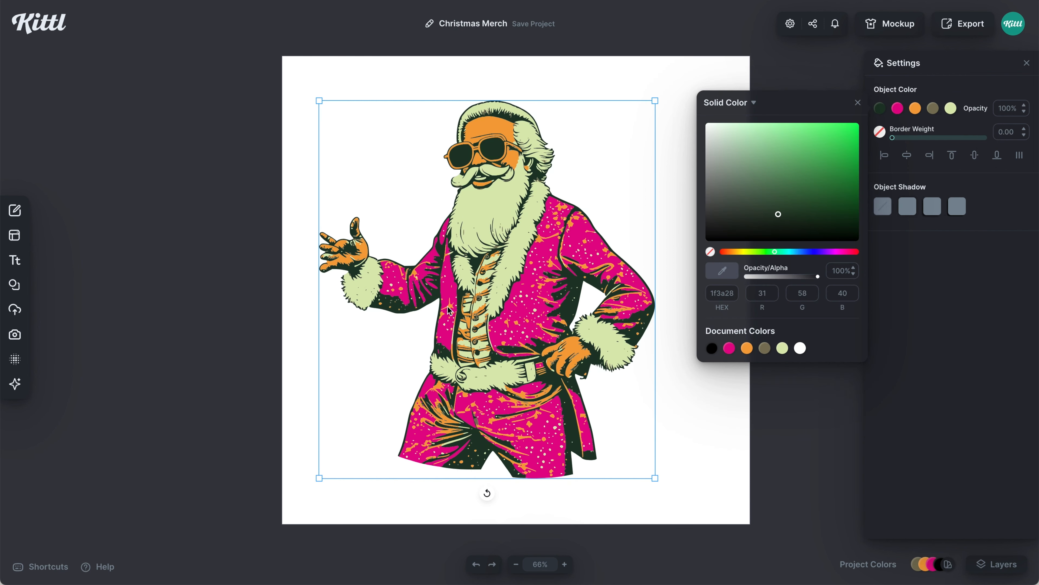
pyautogui.click(301, 254)
# Flip the Santa horizontally, scale it down and position it in the left half of the canvas with space above
pyautogui.click(358, 258)
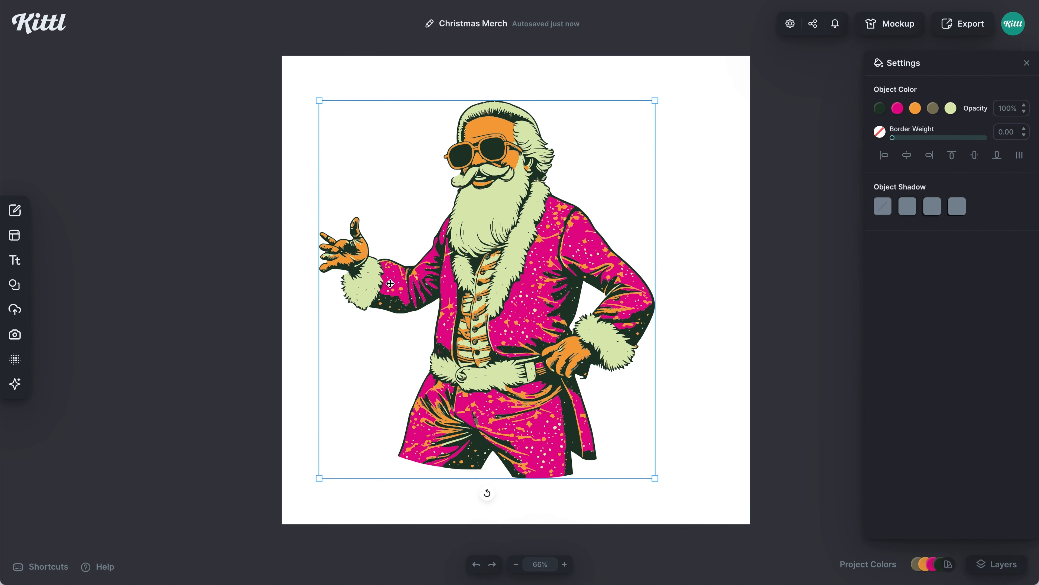
pyautogui.rightClick(510, 290)
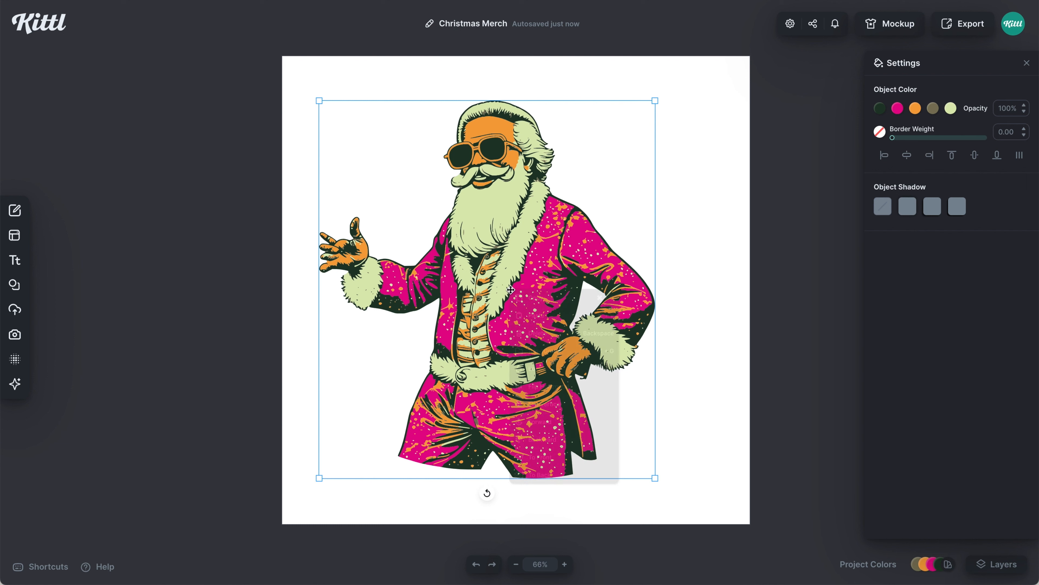
pyautogui.click(557, 387)
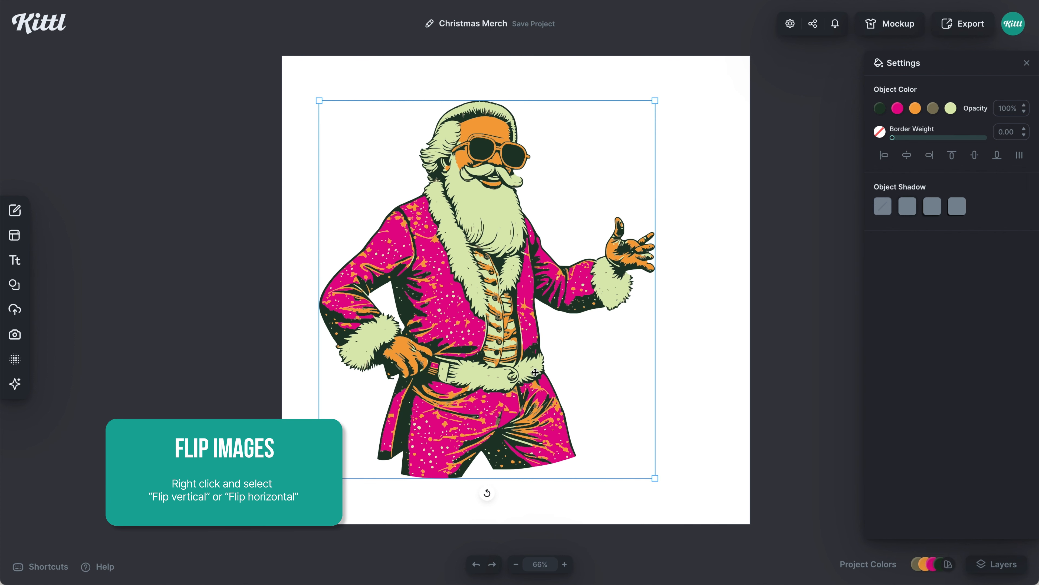
pyautogui.moveTo(551, 371); pyautogui.dragTo(556, 368)
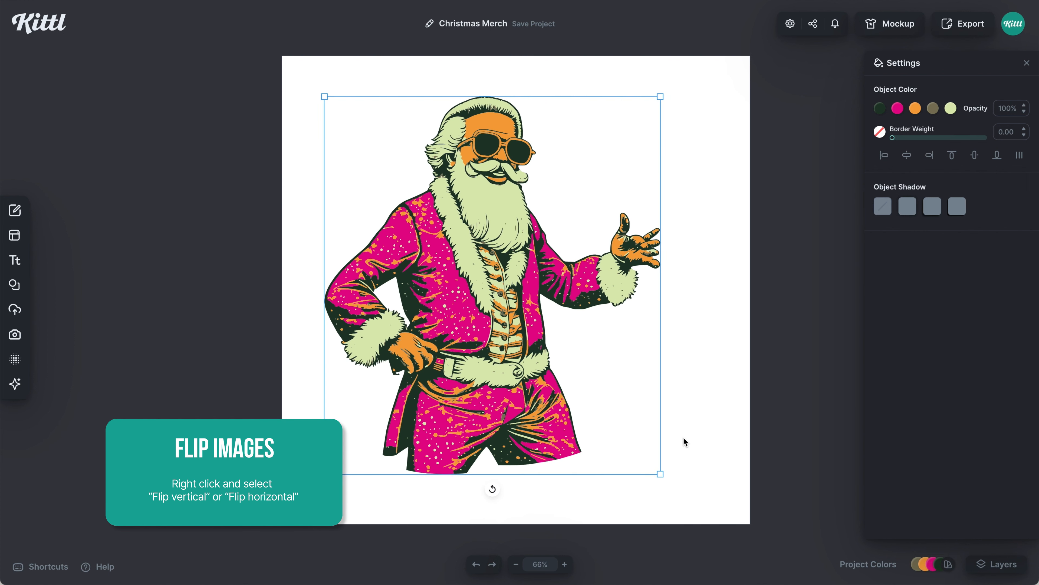
pyautogui.moveTo(659, 475); pyautogui.dragTo(579, 431)
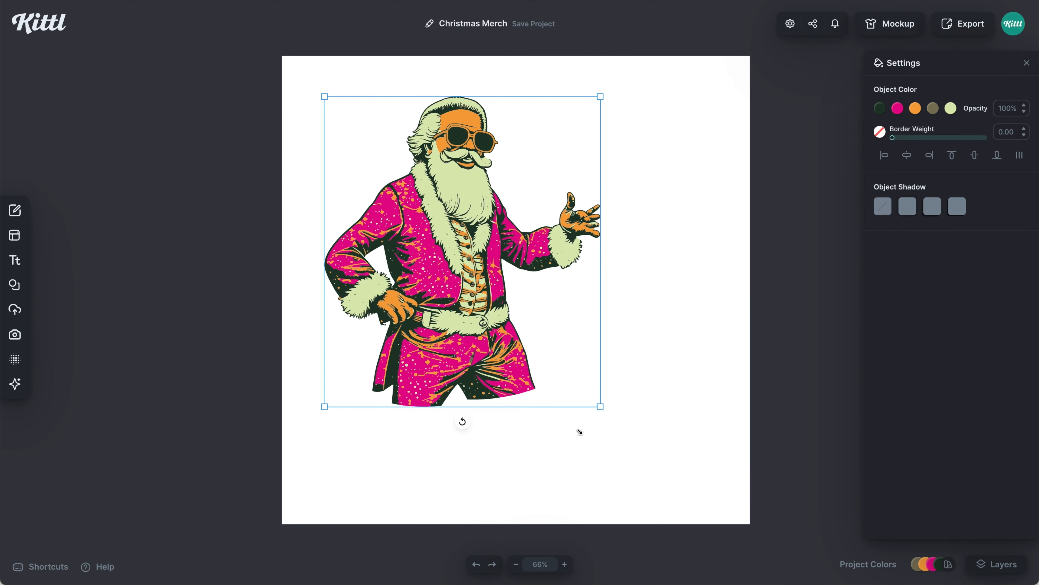
pyautogui.moveTo(458, 353); pyautogui.dragTo(456, 396)
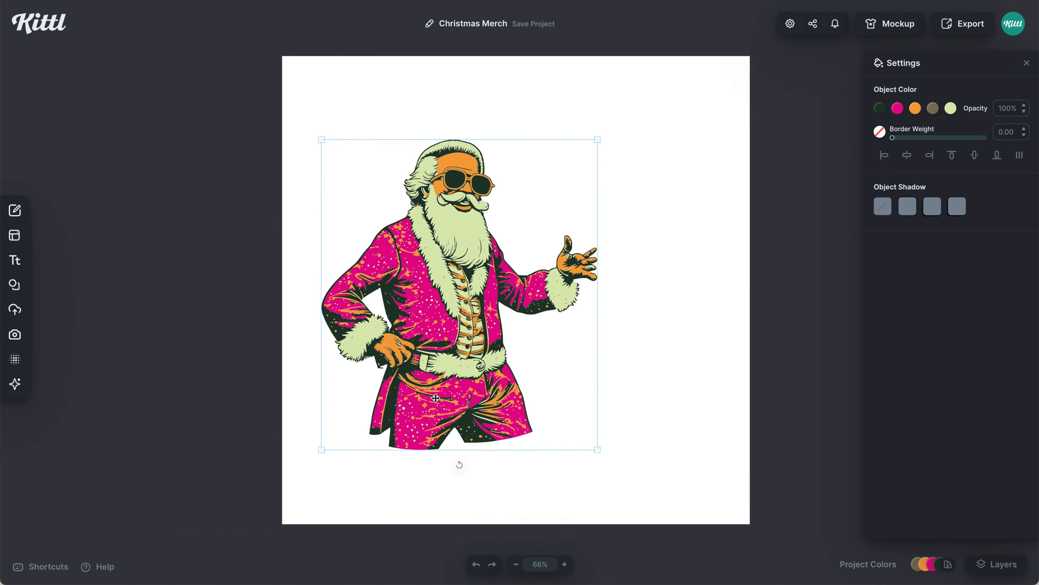
# Search the elements for champagne, add the spraying bottle illustration, and tilt it into Santa's raised hand
pyautogui.click(23, 283)
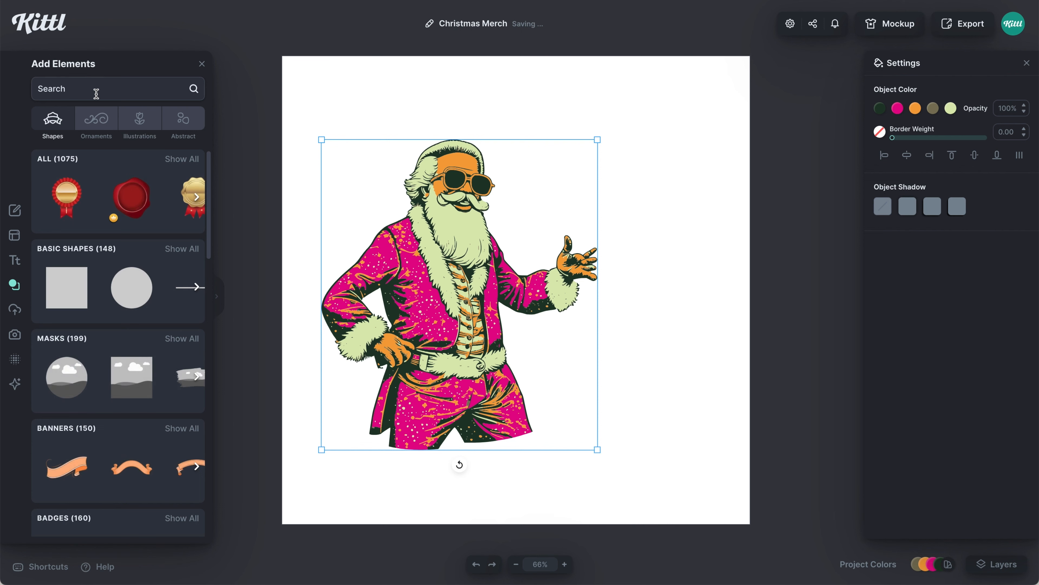
pyautogui.write('champagne')
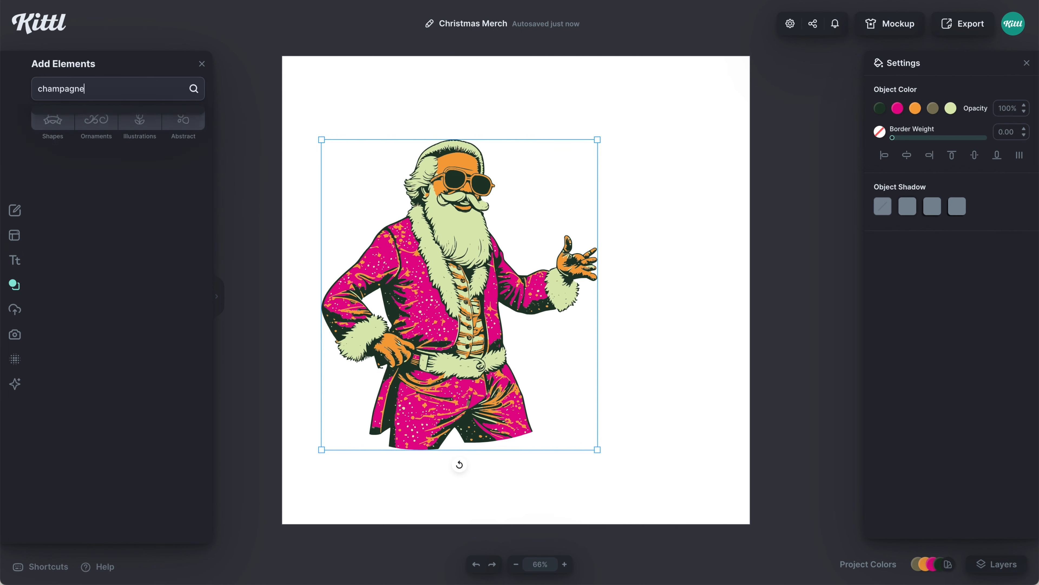
pyautogui.press('Return')
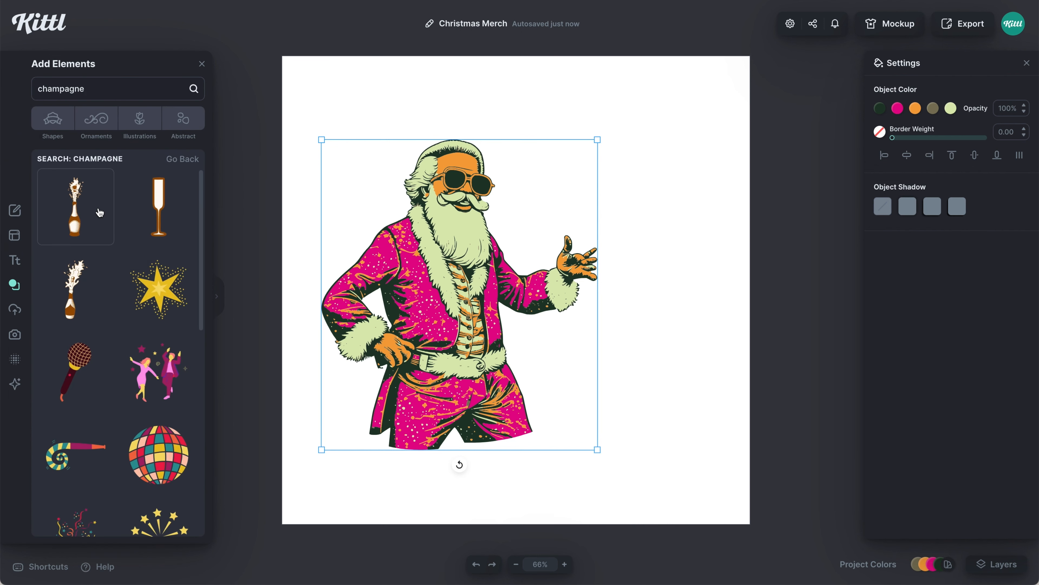
pyautogui.click(76, 292)
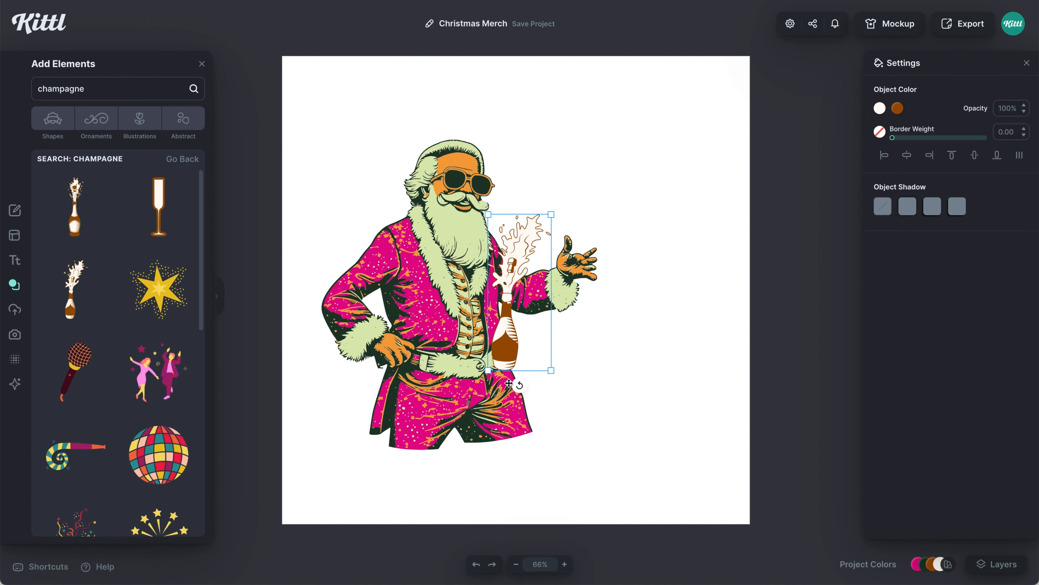
pyautogui.moveTo(519, 385)
pyautogui.mouseDown()
pyautogui.moveTo(484, 395)
pyautogui.moveTo(527, 401)
pyautogui.mouseUp()
pyautogui.moveTo(497, 335); pyautogui.dragTo(586, 264)
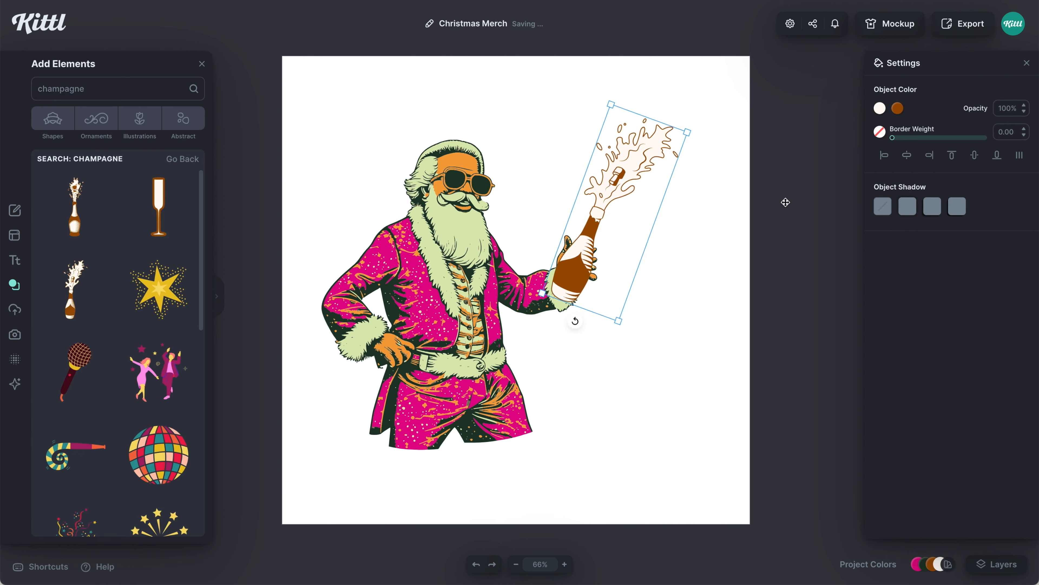
# Recolor the champagne bottle's brown areas to dark green 1f3a28 and its off-white areas to orange f5a23d
pyautogui.click(897, 109)
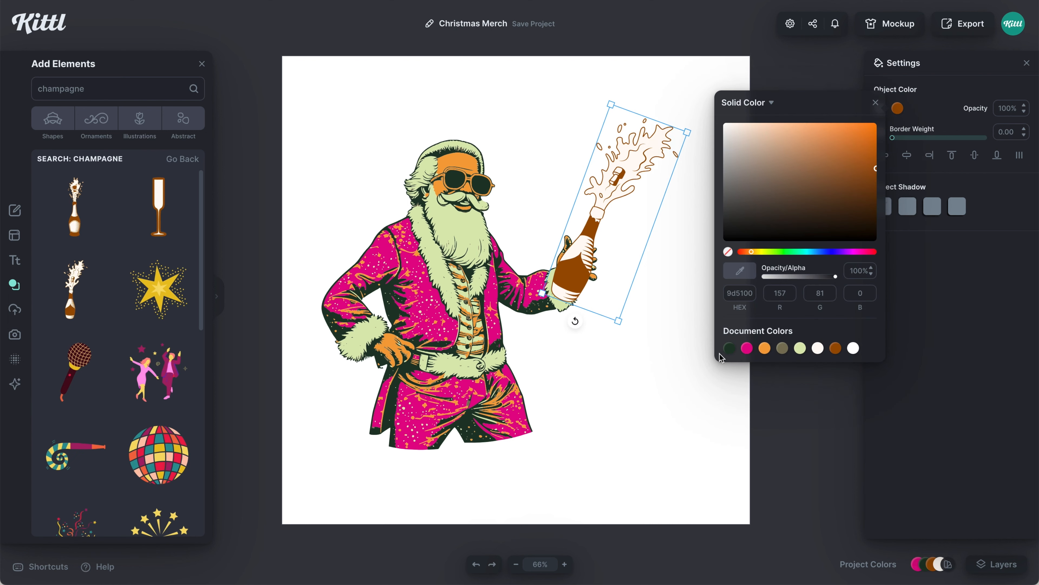
pyautogui.click(730, 348)
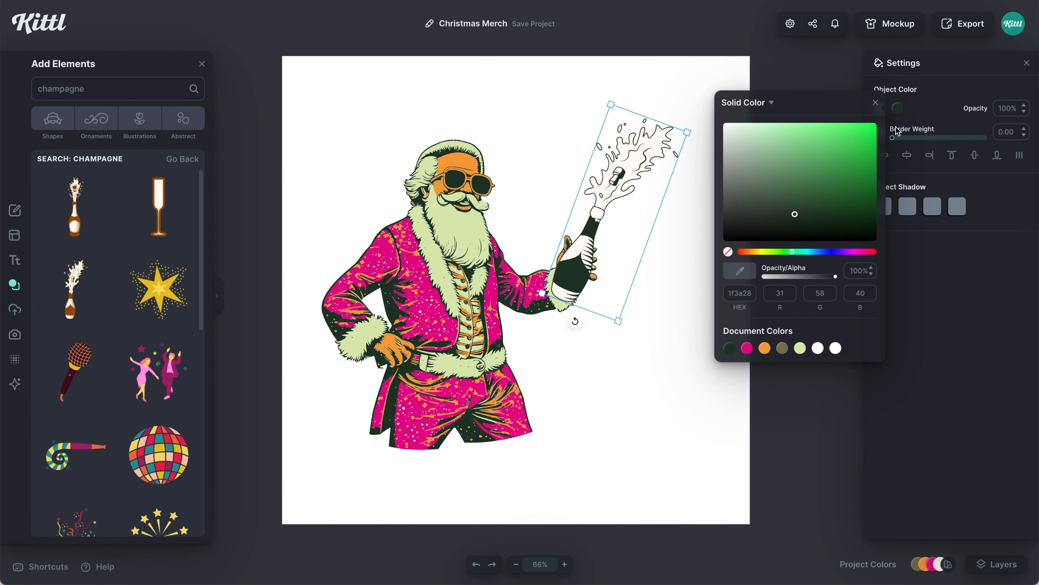
pyautogui.click(923, 121)
pyautogui.click(880, 110)
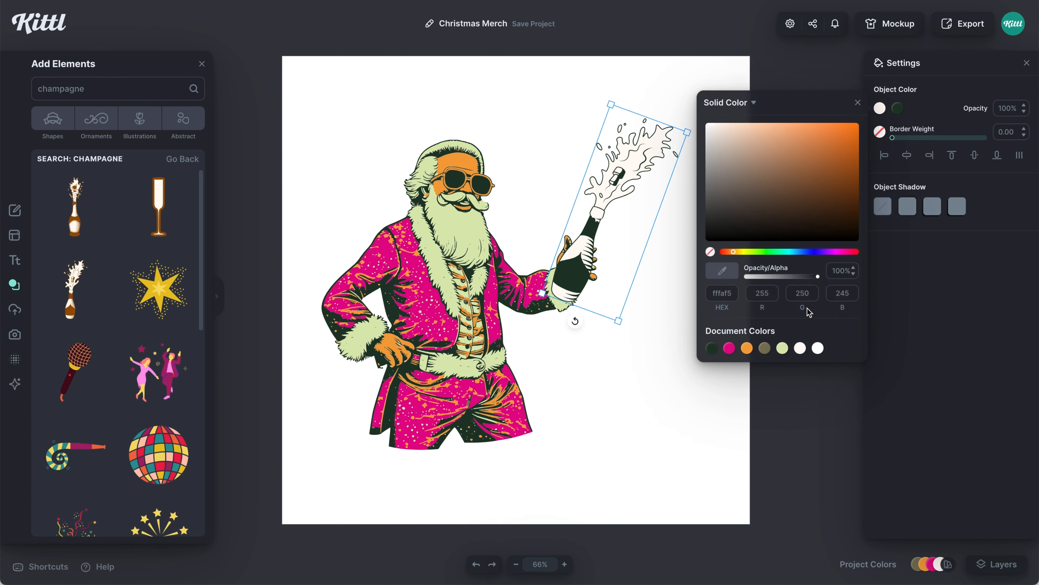
pyautogui.click(747, 348)
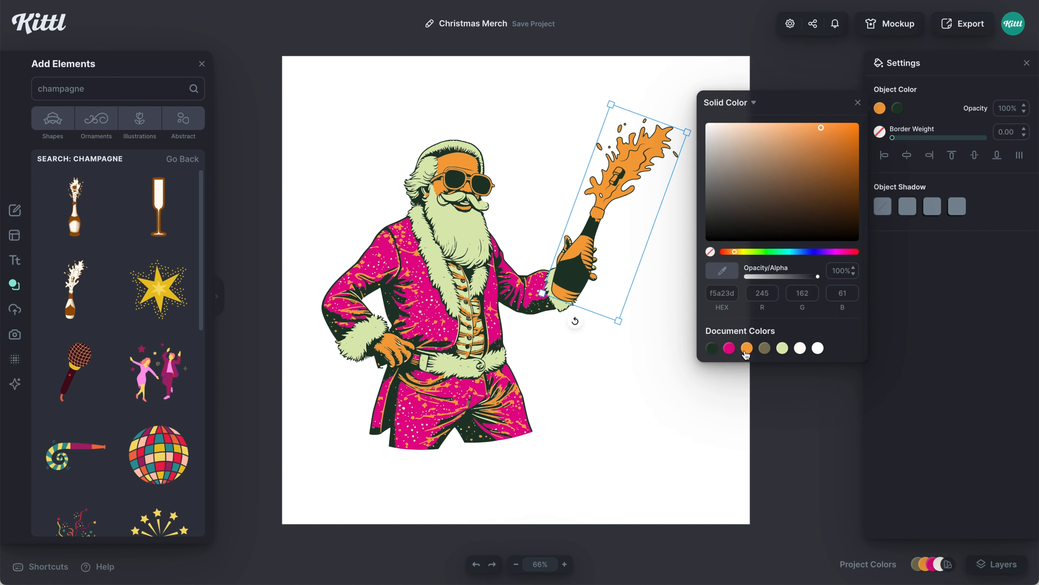
# Give the bottle a 3.37 dark green border, shrink it to fit Santa's hand, and tilt Santa and bottle together slightly clockwise
pyautogui.click(689, 134)
pyautogui.moveTo(688, 132); pyautogui.dragTo(677, 145)
pyautogui.moveTo(604, 243); pyautogui.dragTo(601, 247)
pyautogui.moveTo(608, 320); pyautogui.dragTo(610, 331)
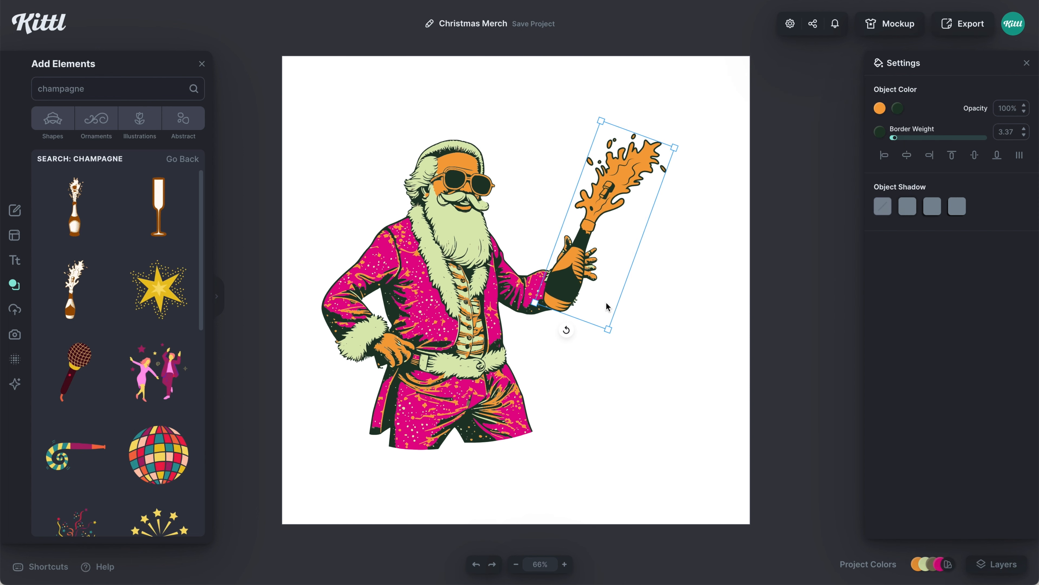
pyautogui.moveTo(646, 286); pyautogui.dragTo(479, 348)
pyautogui.moveTo(497, 465); pyautogui.dragTo(489, 465)
pyautogui.click(283, 303)
# Add a headline text to the canvas
pyautogui.click(15, 260)
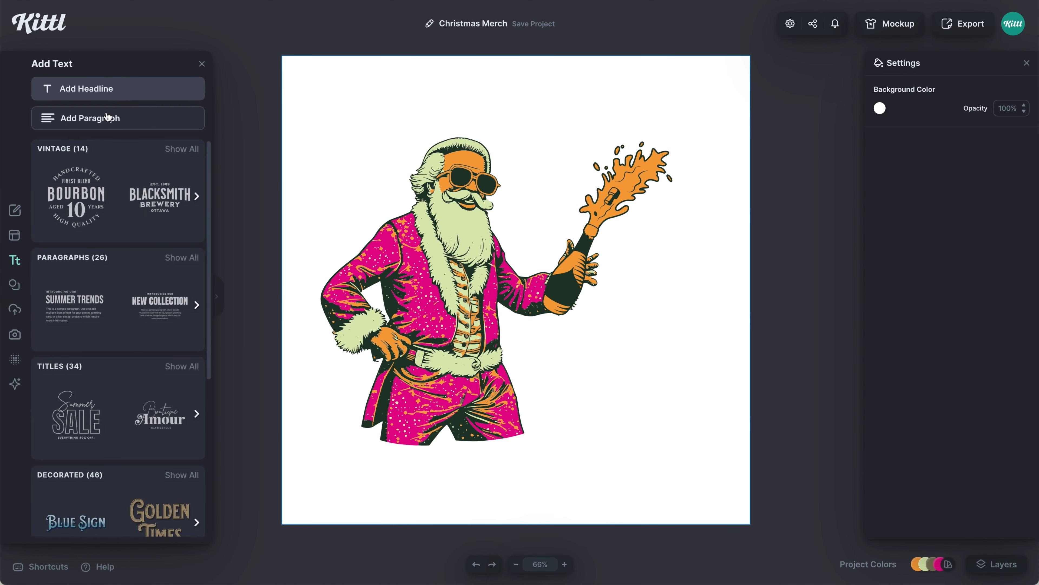
pyautogui.click(143, 87)
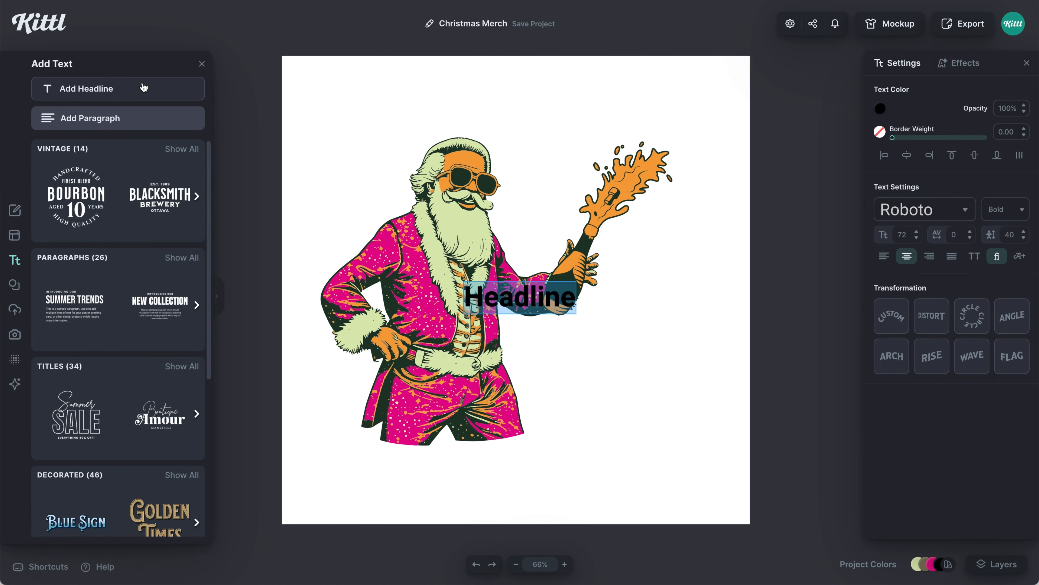
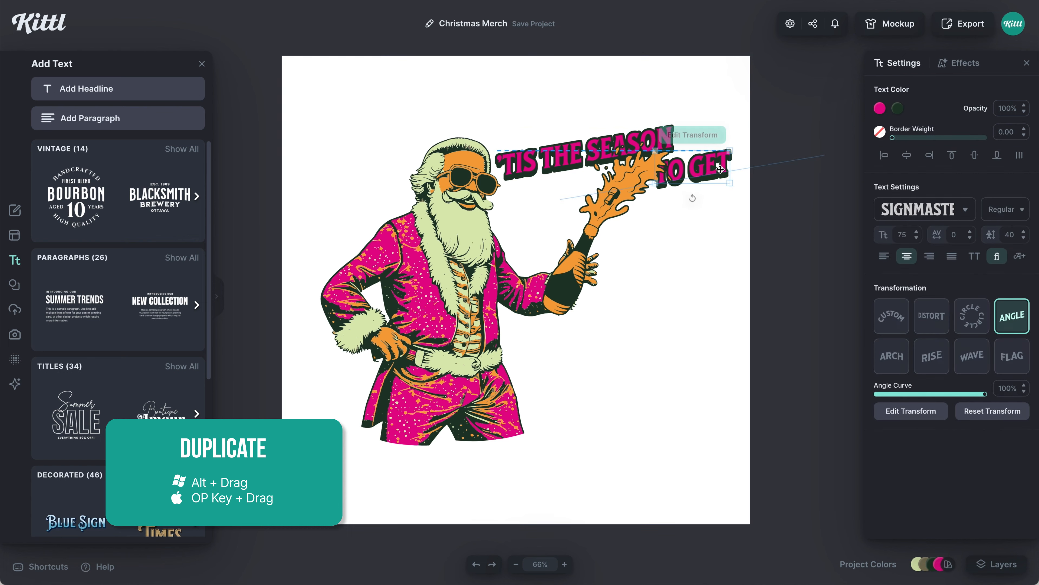
# Duplicate the "TO GET" line as "Lit", set it in Sunship, enlarge it to size 279, and place it below the slogan
pyautogui.moveTo(691, 172); pyautogui.dragTo(661, 265)
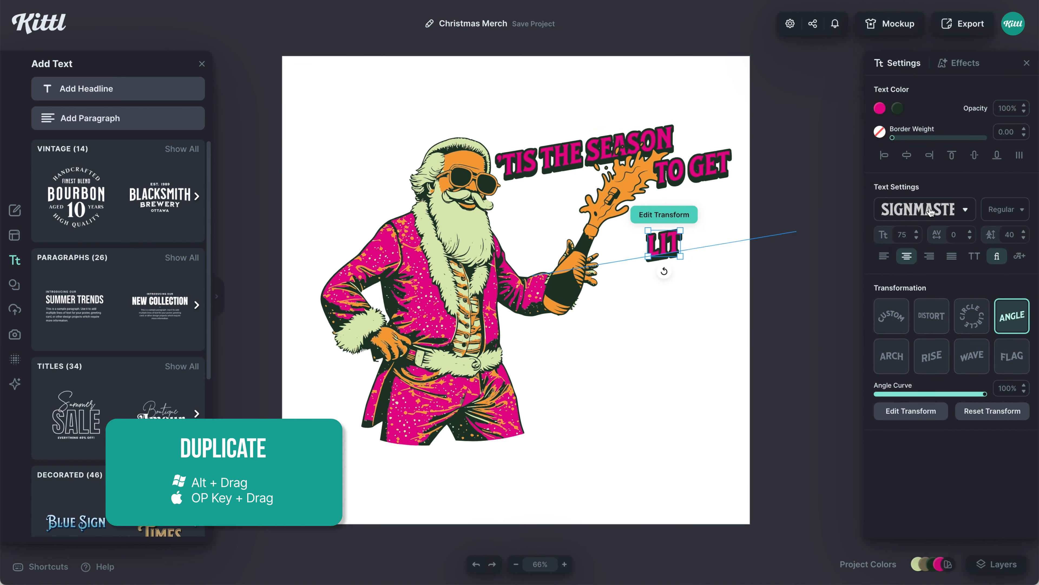
pyautogui.click(931, 211)
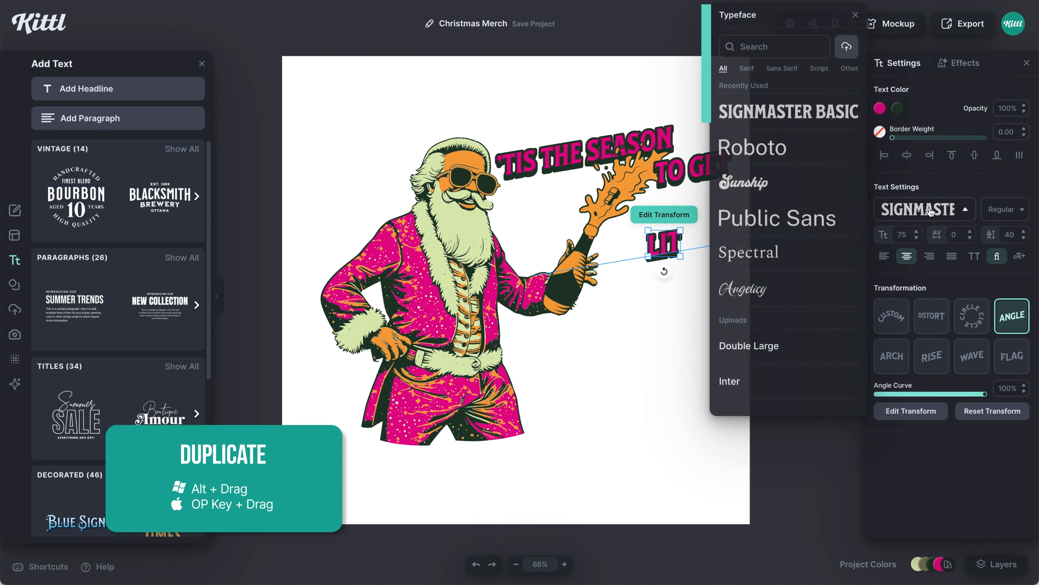
pyautogui.click(753, 179)
pyautogui.moveTo(696, 270); pyautogui.dragTo(775, 334)
pyautogui.moveTo(667, 241); pyautogui.dragTo(620, 273)
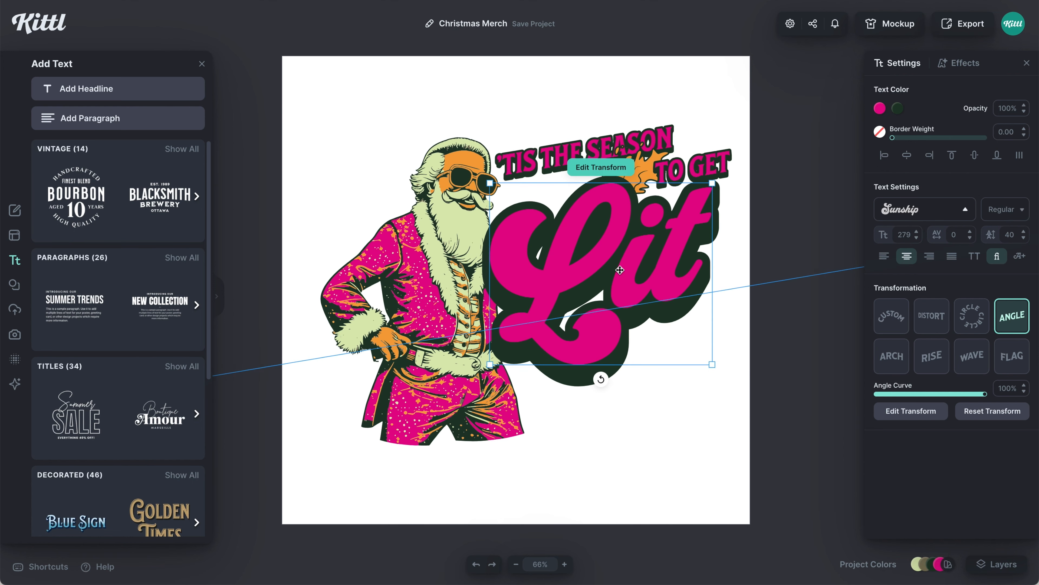
# Send the "Lit" text behind Santa and the bottle, and set its block shadow's outline width to 10
pyautogui.rightClick(620, 272)
pyautogui.click(667, 458)
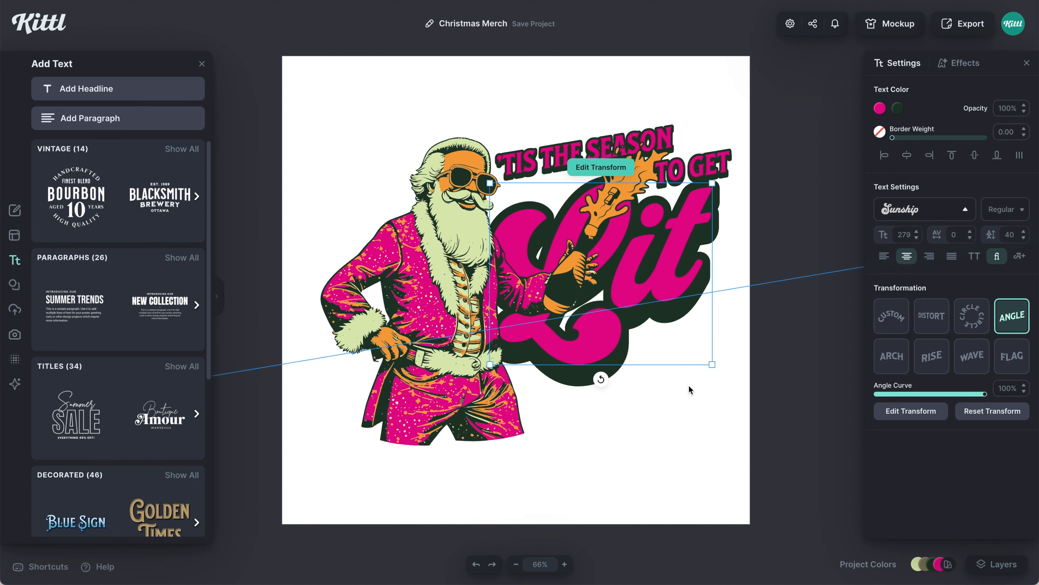
pyautogui.click(965, 63)
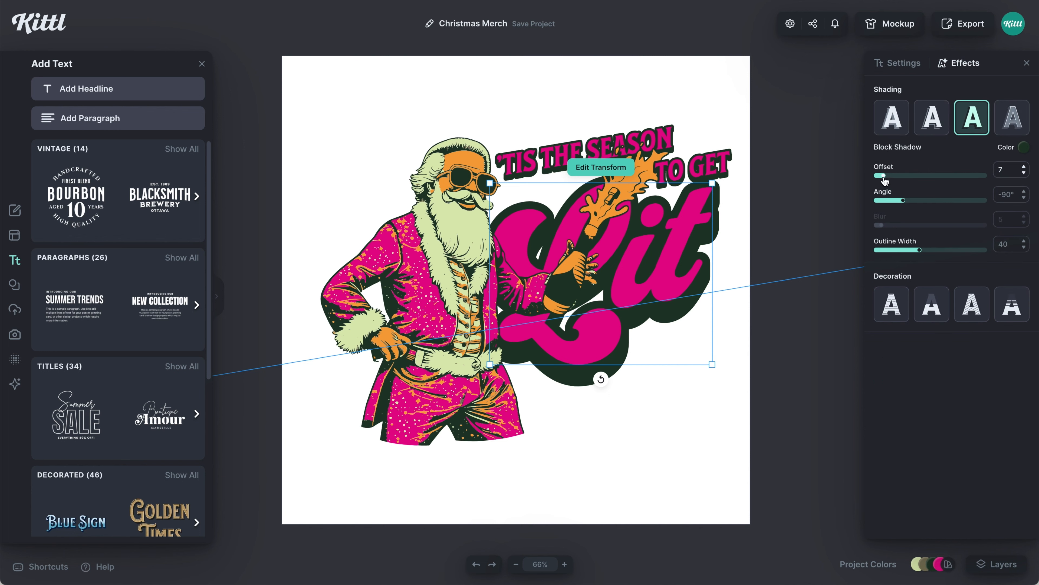
pyautogui.moveTo(919, 252); pyautogui.dragTo(886, 252)
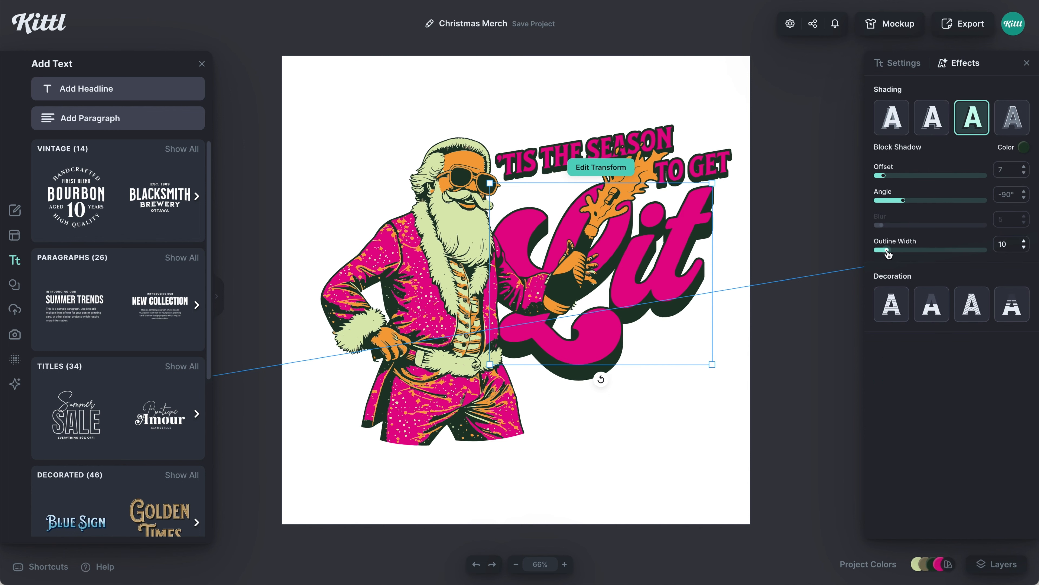
pyautogui.click(1019, 256)
pyautogui.click(884, 137)
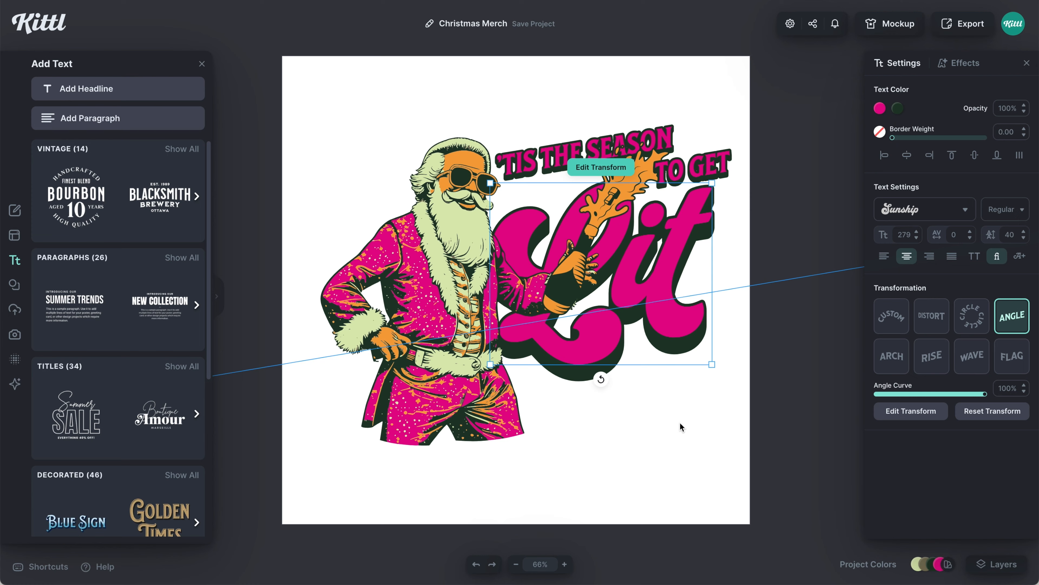
pyautogui.click(680, 427)
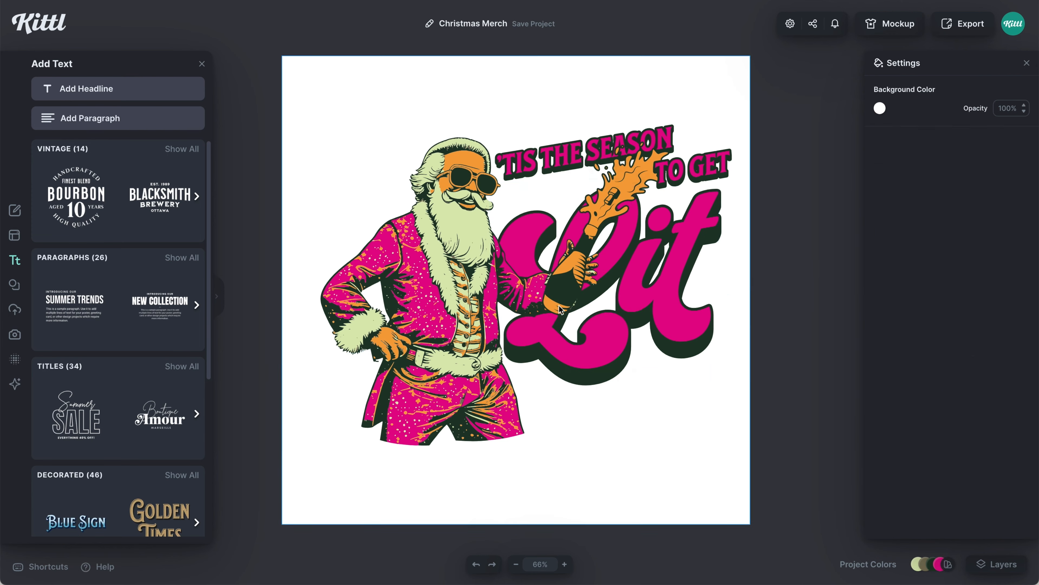
# Set the "Lit" text's size to 299 and its angle curve to 41%
pyautogui.click(663, 335)
pyautogui.scroll(-3, 661, 336)
pyautogui.click(614, 197)
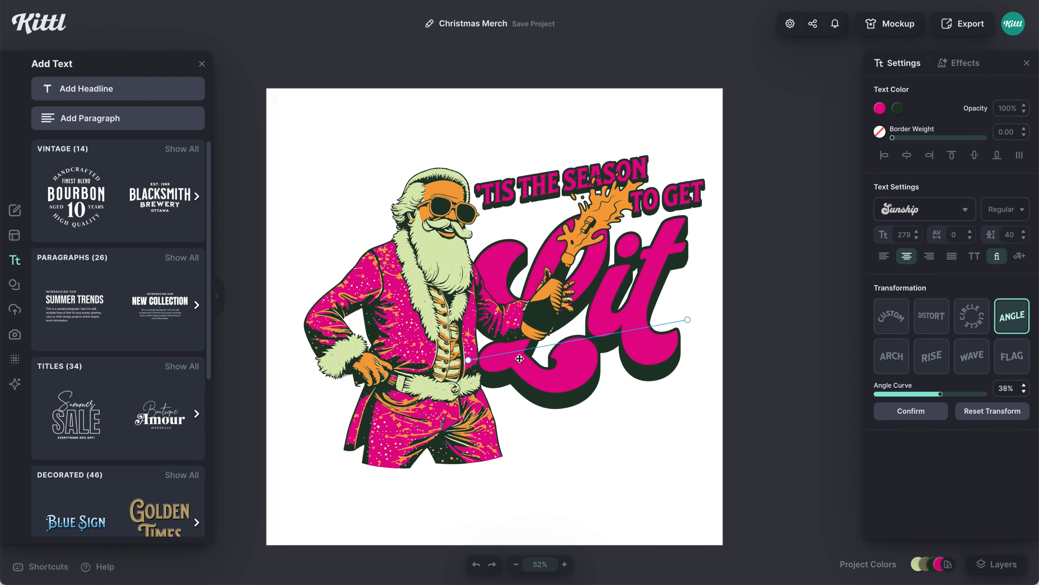
pyautogui.click(917, 232)
pyautogui.moveTo(941, 393); pyautogui.dragTo(944, 396)
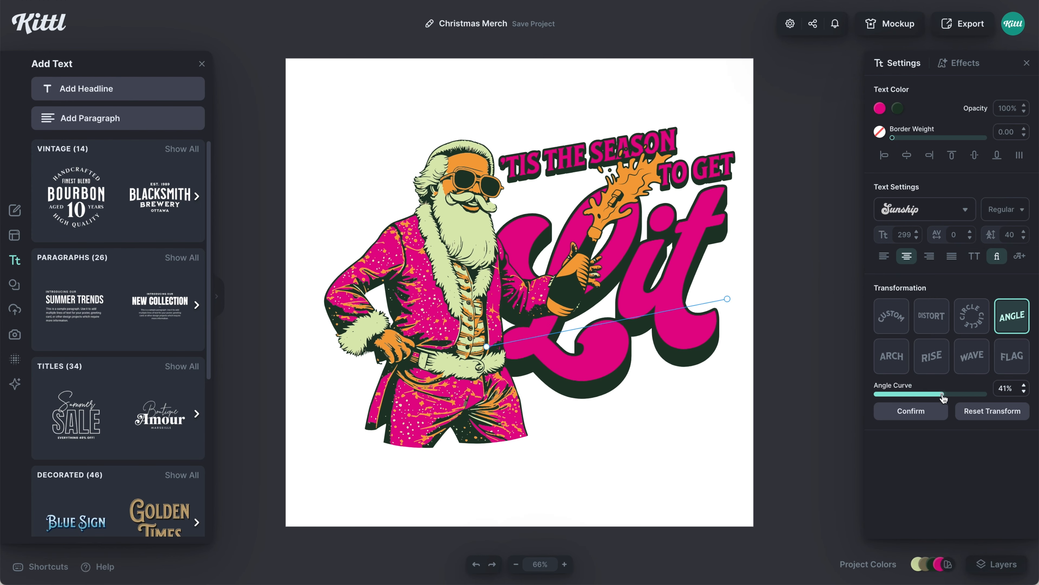
# Nudge Santa and the champagne bottle together slightly to the left, away from the "Lit" lettering
pyautogui.click(567, 287)
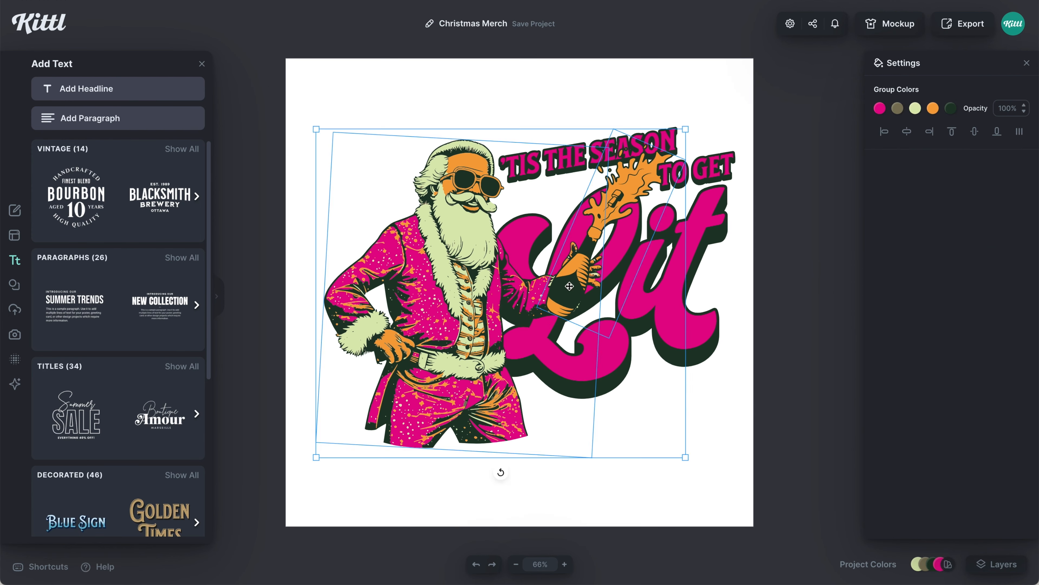
pyautogui.press('Left')
pyautogui.press('Left')
pyautogui.press('Left')
pyautogui.press('Left')
pyautogui.press('Left')
pyautogui.press('Left')
pyautogui.press('Left')
pyautogui.press('Left')
pyautogui.click(685, 303)
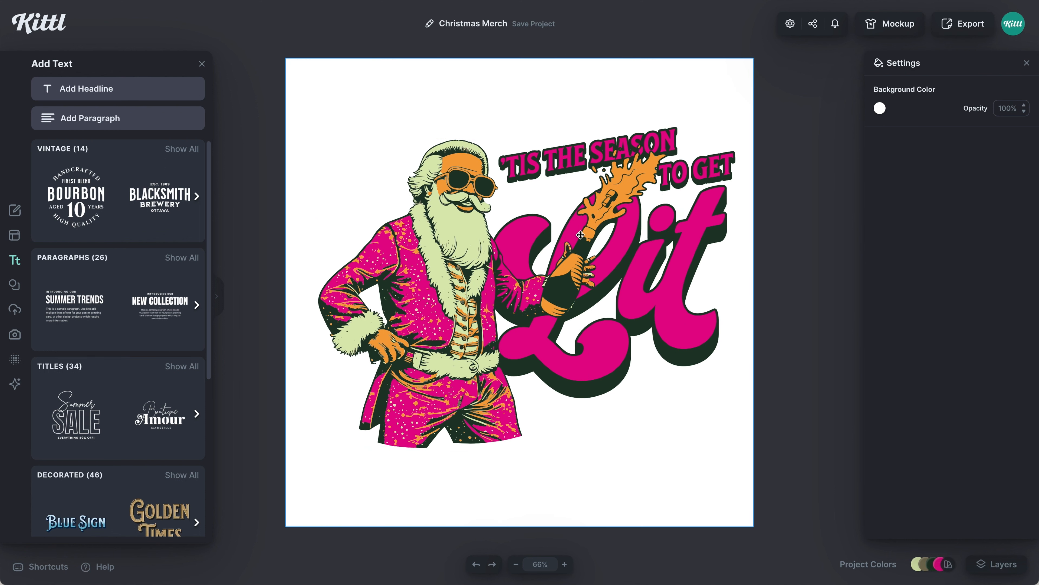
# Search the elements for disco ball and add the multicolored tiled disco ball to the design
pyautogui.click(14, 284)
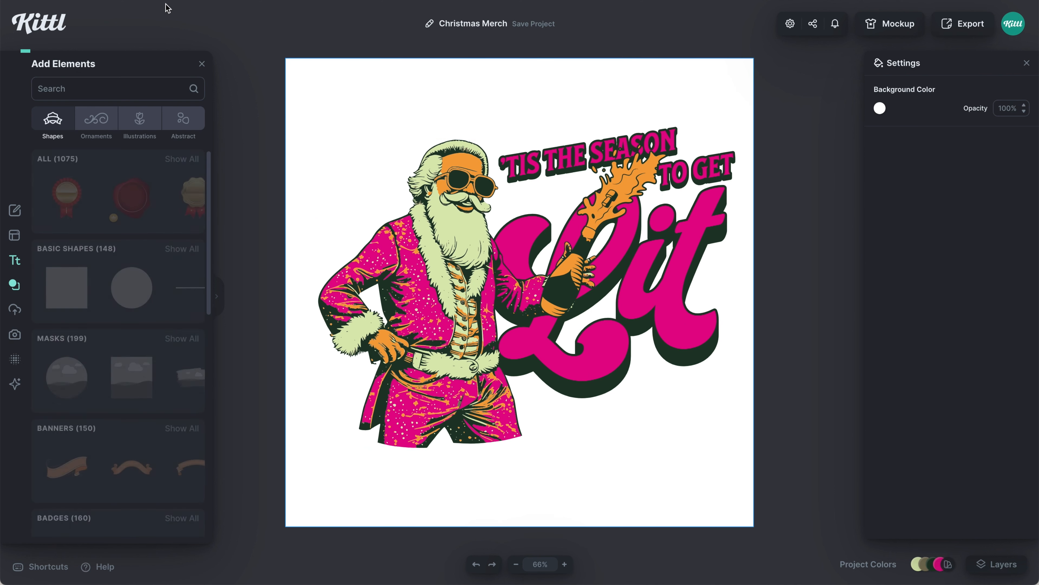
pyautogui.click(148, 84)
pyautogui.write('dis')
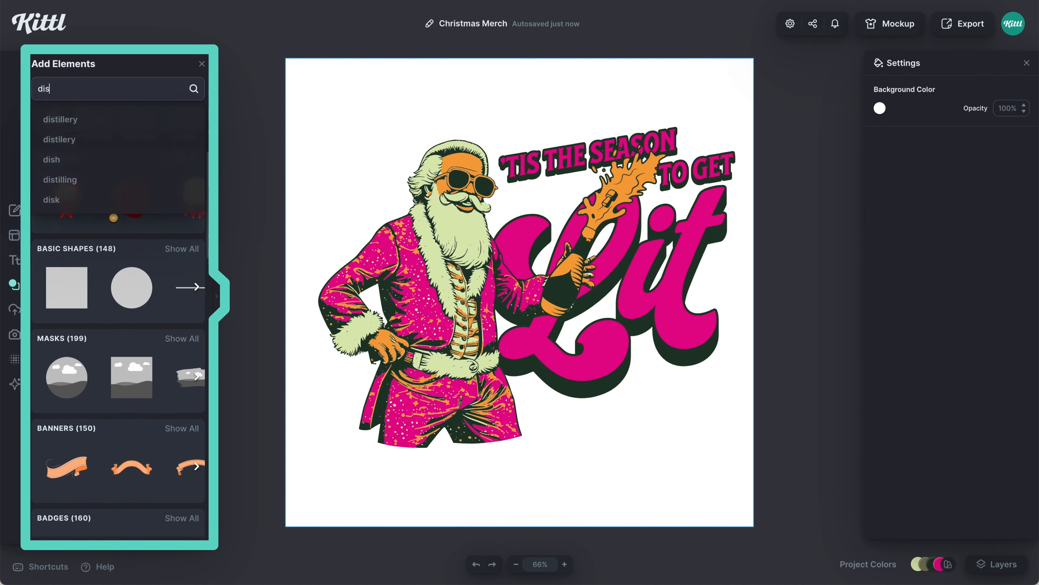
pyautogui.write('co ball')
pyautogui.press('Return')
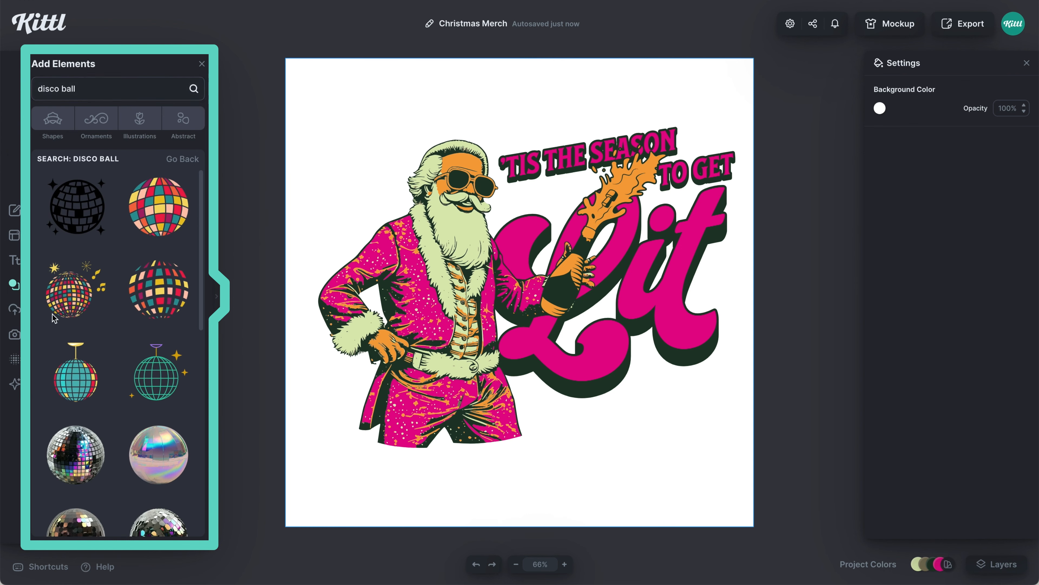
pyautogui.click(164, 230)
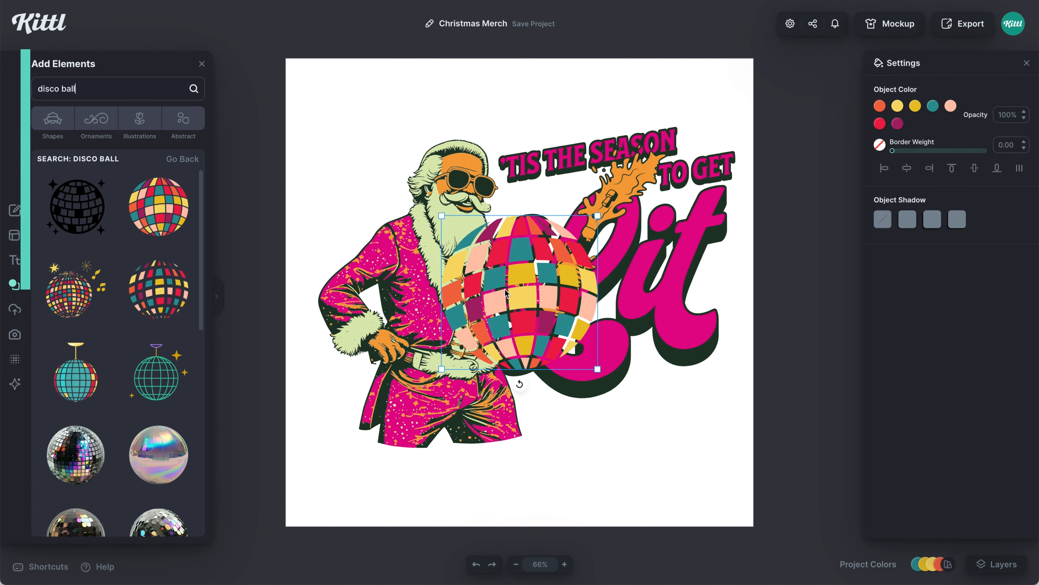
# Shrink the disco ball, place it at Santa's head and shoulder, and send it to the back behind him
pyautogui.moveTo(488, 304); pyautogui.dragTo(391, 233)
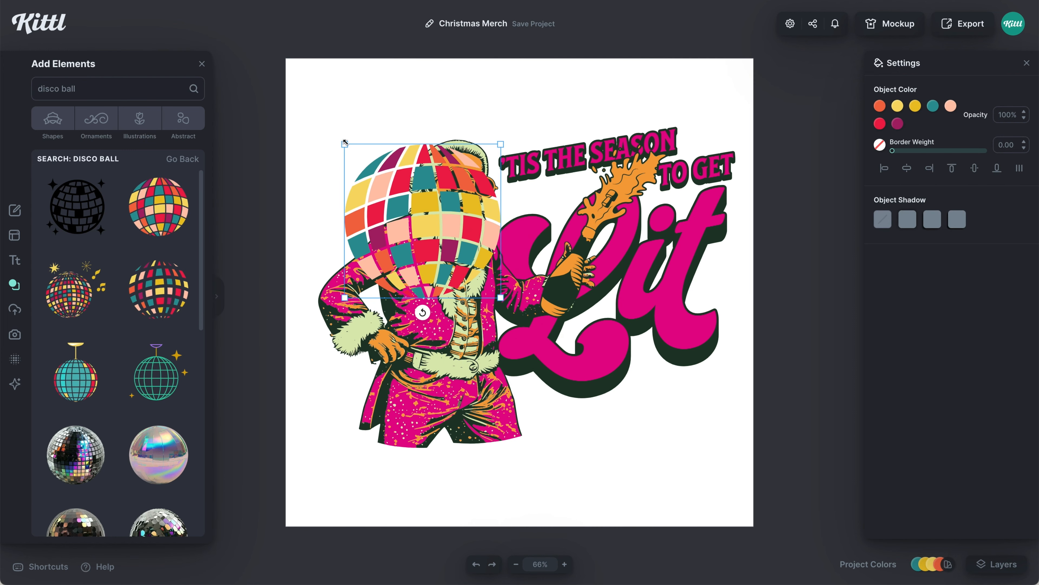
pyautogui.moveTo(351, 149); pyautogui.dragTo(355, 154)
pyautogui.moveTo(438, 232); pyautogui.dragTo(422, 201)
pyautogui.rightClick(361, 174)
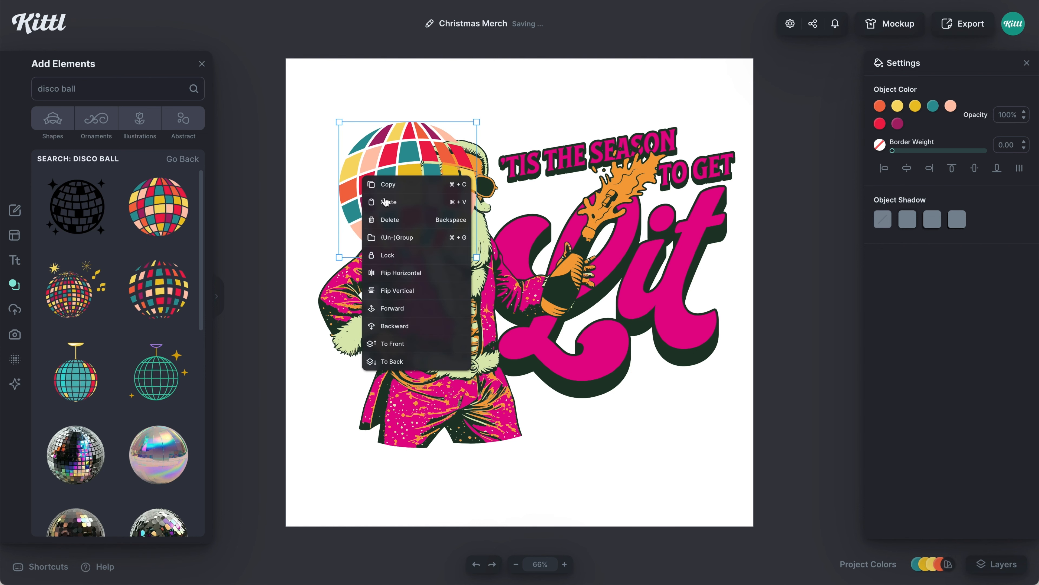
pyautogui.click(457, 360)
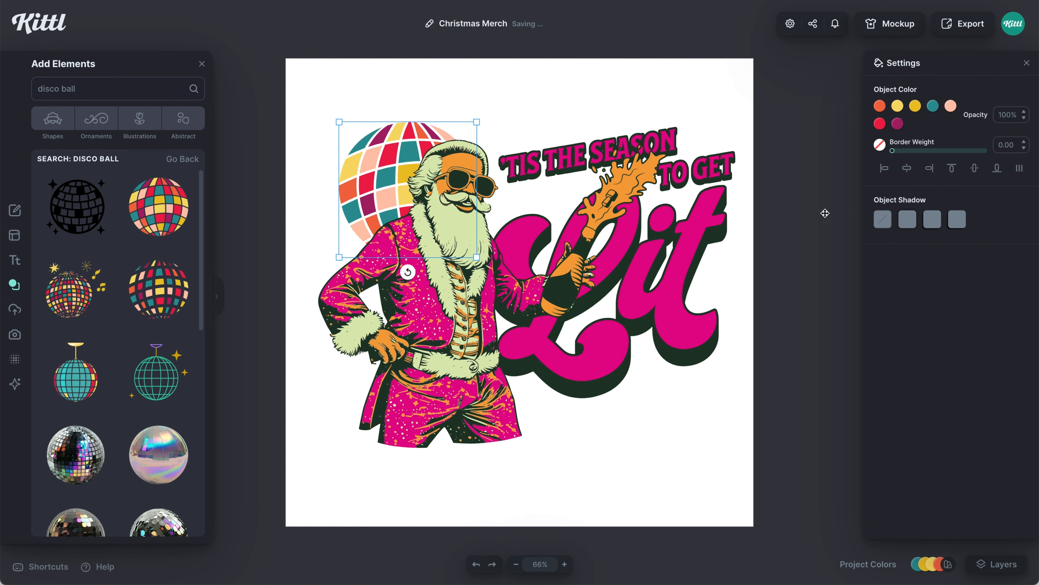
# Recolor the disco ball's orange-red and light yellow tiles to the design's orange, and its dark yellow and purple tiles to magenta
pyautogui.click(880, 107)
pyautogui.click(712, 364)
pyautogui.click(897, 106)
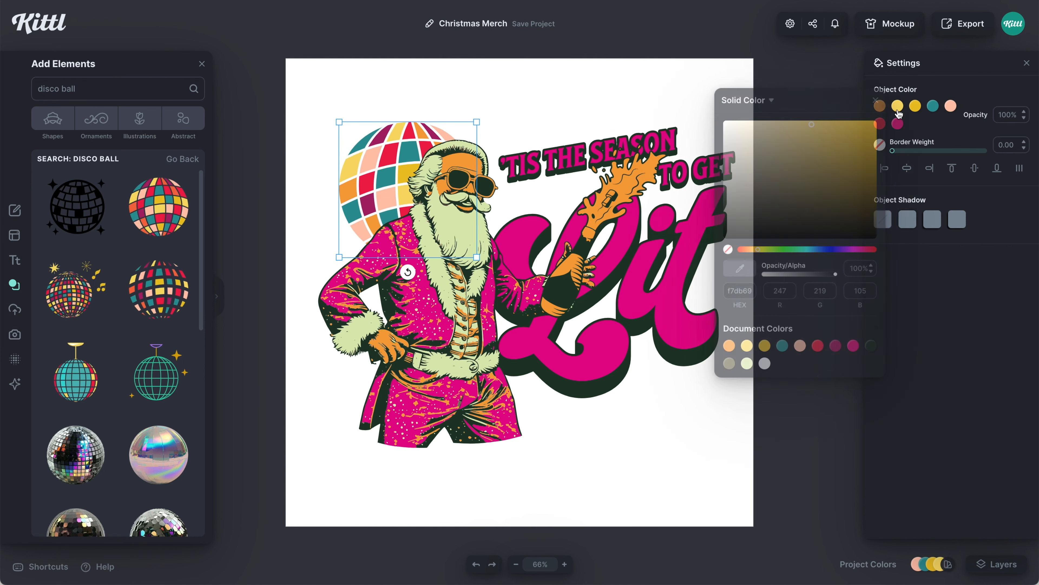
pyautogui.click(729, 345)
pyautogui.click(915, 105)
pyautogui.click(854, 345)
pyautogui.click(898, 124)
pyautogui.click(747, 363)
# Recolor the disco ball's red tiles magenta and its teal and peach tiles orange, and give the ball a dark green border
pyautogui.click(880, 123)
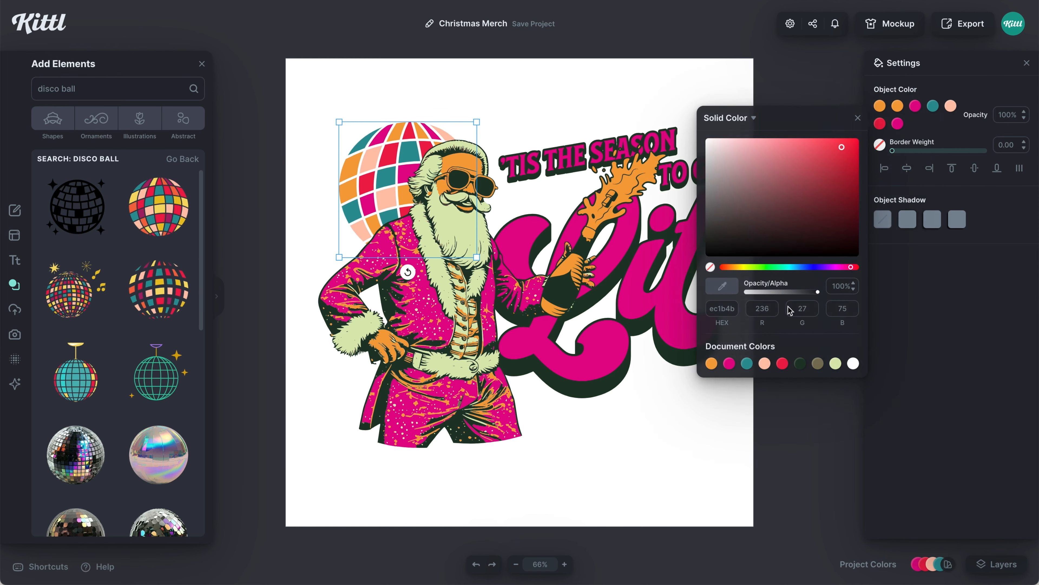
pyautogui.click(729, 363)
pyautogui.click(933, 105)
pyautogui.click(765, 345)
pyautogui.click(951, 106)
pyautogui.click(783, 345)
pyautogui.click(880, 144)
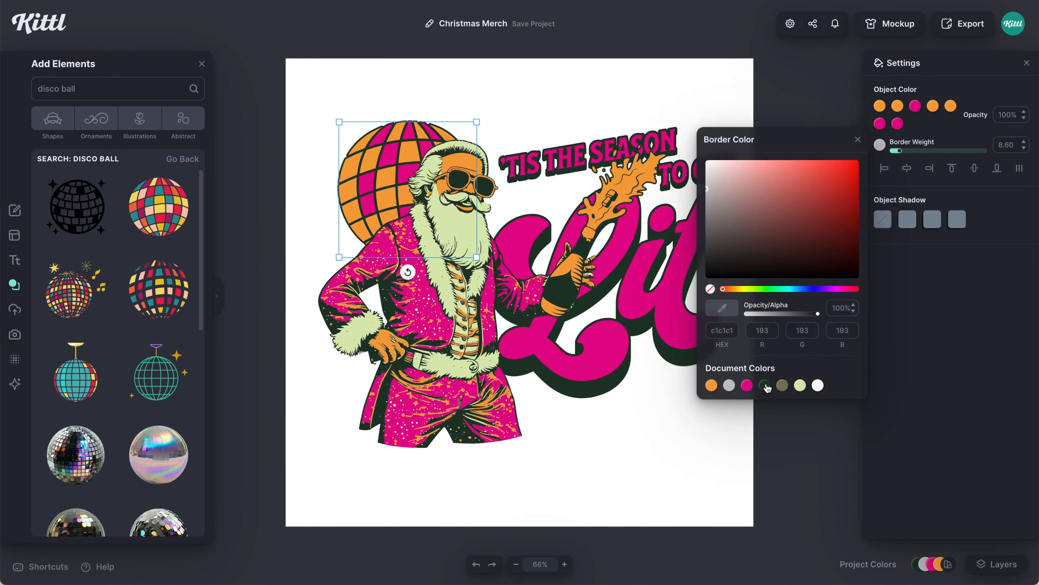
# Search the elements for stars, add the three-sparkle cluster to the design, and color it dark green
pyautogui.click(110, 89)
pyautogui.write('sparkles')
pyautogui.press('Return')
pyautogui.write('stars')
pyautogui.press('Return')
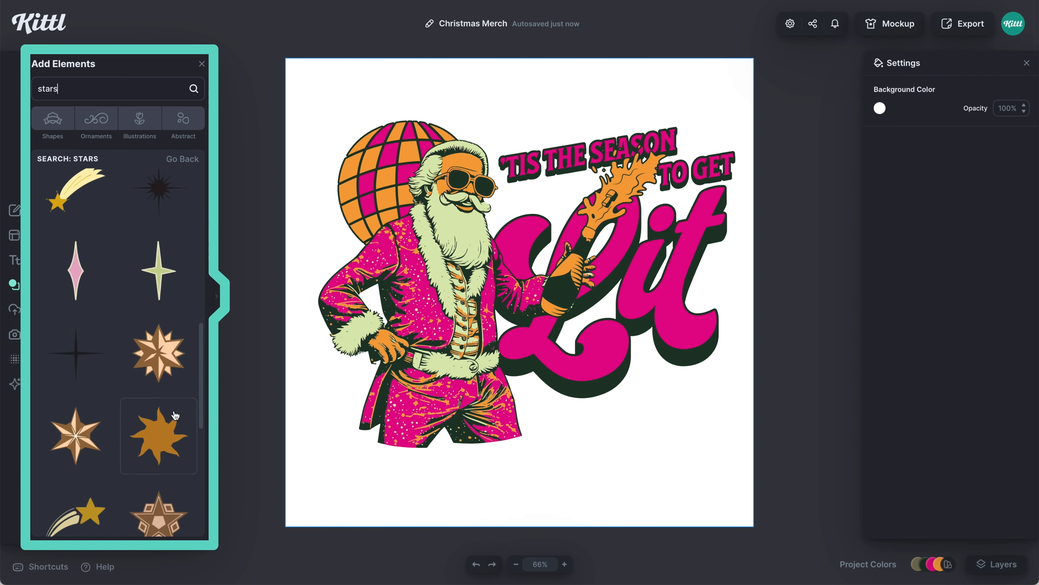
pyautogui.scroll(-10, 157, 273)
pyautogui.click(157, 293)
pyautogui.click(880, 108)
pyautogui.click(746, 346)
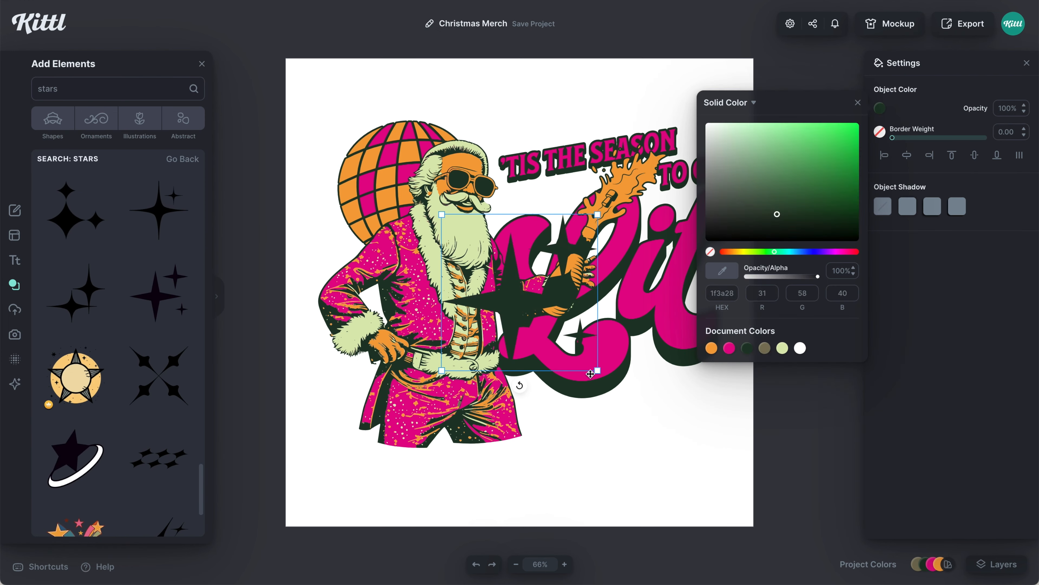
# Shrink and rotate the sparkle cluster, and place copies below "Lit", on the "L", beside the "t" and above "'Tis"
pyautogui.moveTo(598, 371); pyautogui.dragTo(484, 257)
pyautogui.moveTo(463, 236); pyautogui.dragTo(663, 393)
pyautogui.moveTo(663, 428); pyautogui.dragTo(637, 418)
pyautogui.moveTo(662, 398); pyautogui.dragTo(610, 359)
pyautogui.moveTo(610, 359); pyautogui.dragTo(723, 283)
pyautogui.moveTo(749, 283); pyautogui.dragTo(526, 137)
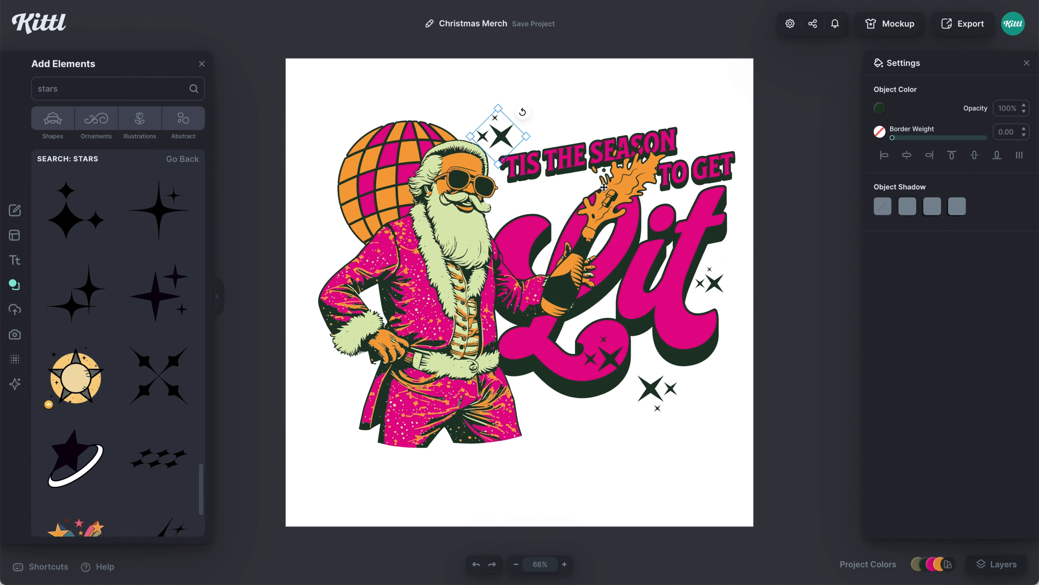
# Tilt Santa and the champagne bottle together slightly clockwise
pyautogui.click(567, 158)
pyautogui.click(462, 246)
pyautogui.moveTo(495, 471); pyautogui.dragTo(485, 473)
pyautogui.click(528, 241)
# Nudge the "'Tis the season" and "to get" texts slightly, and place another sparkle copy beneath "'Tis the season"
pyautogui.moveTo(568, 158); pyautogui.dragTo(571, 165)
pyautogui.keyDown('shift'); pyautogui.click(614, 161); pyautogui.keyUp('shift')
pyautogui.moveTo(710, 175); pyautogui.dragTo(708, 171)
pyautogui.click(573, 164)
pyautogui.keyDown('shift'); pyautogui.click(708, 176); pyautogui.keyUp('shift')
pyautogui.moveTo(715, 283); pyautogui.dragTo(558, 203)
pyautogui.click(615, 443)
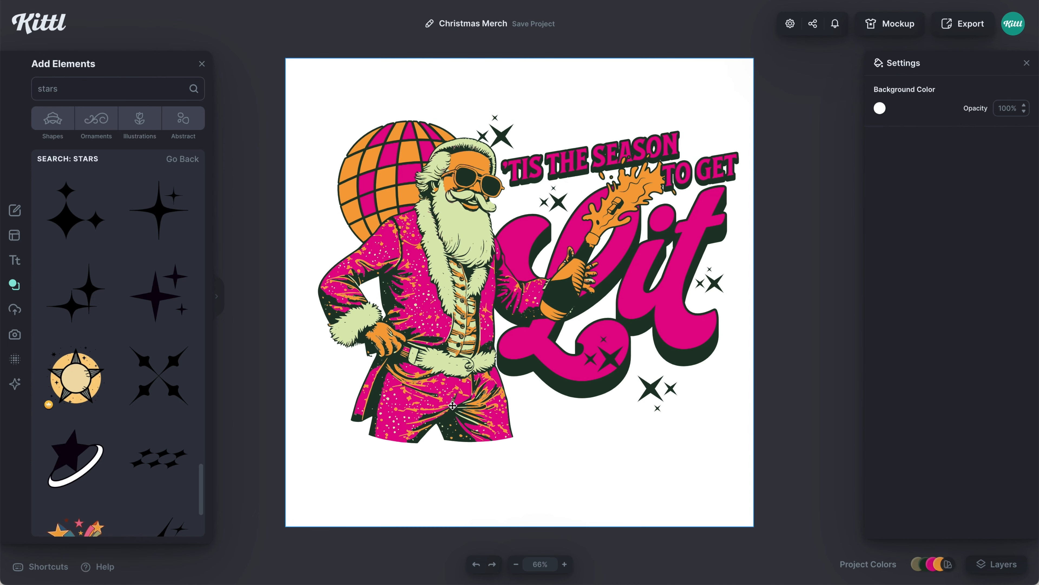
# Apply the second grunge texture to the design with Alpha Mask blending at 100 opacity and turn on Clip Content
pyautogui.click(15, 360)
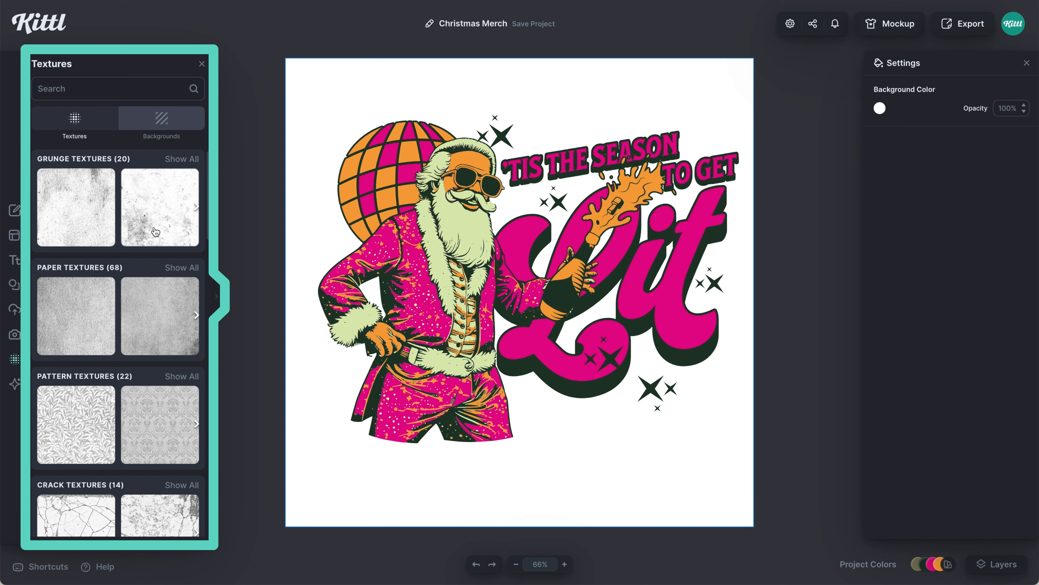
pyautogui.click(155, 232)
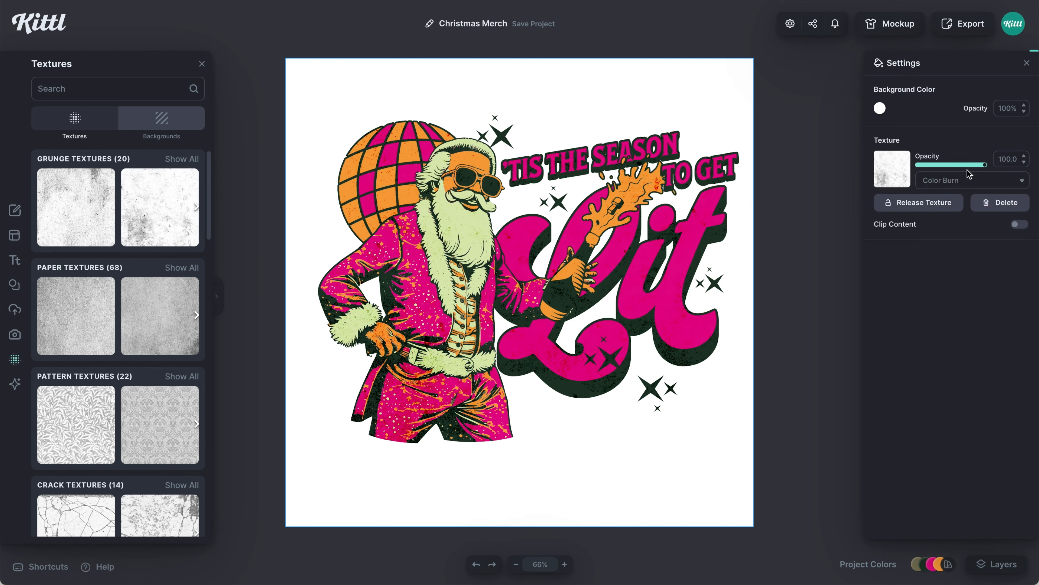
pyautogui.click(976, 184)
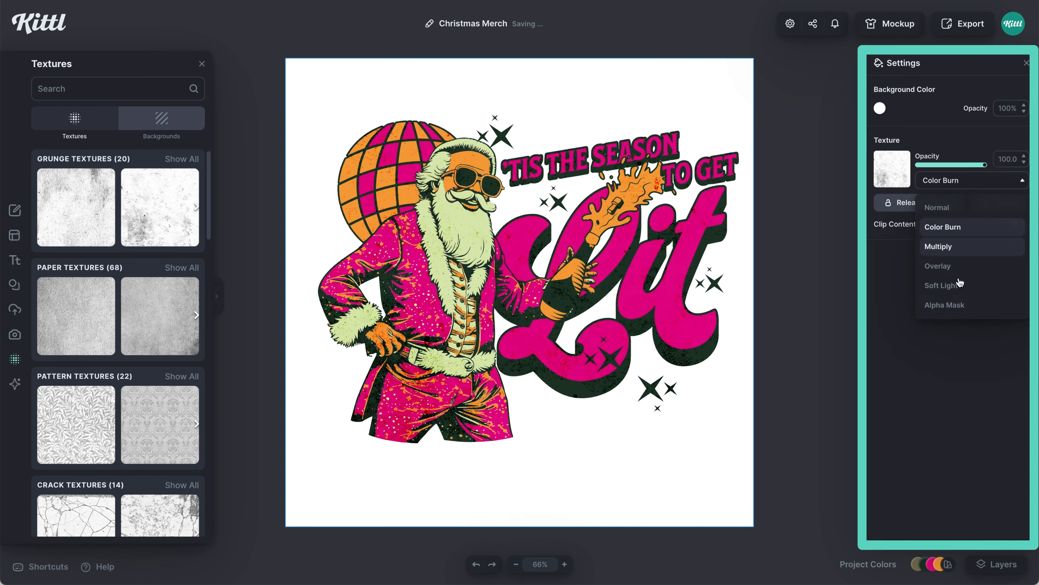
pyautogui.press('Escape')
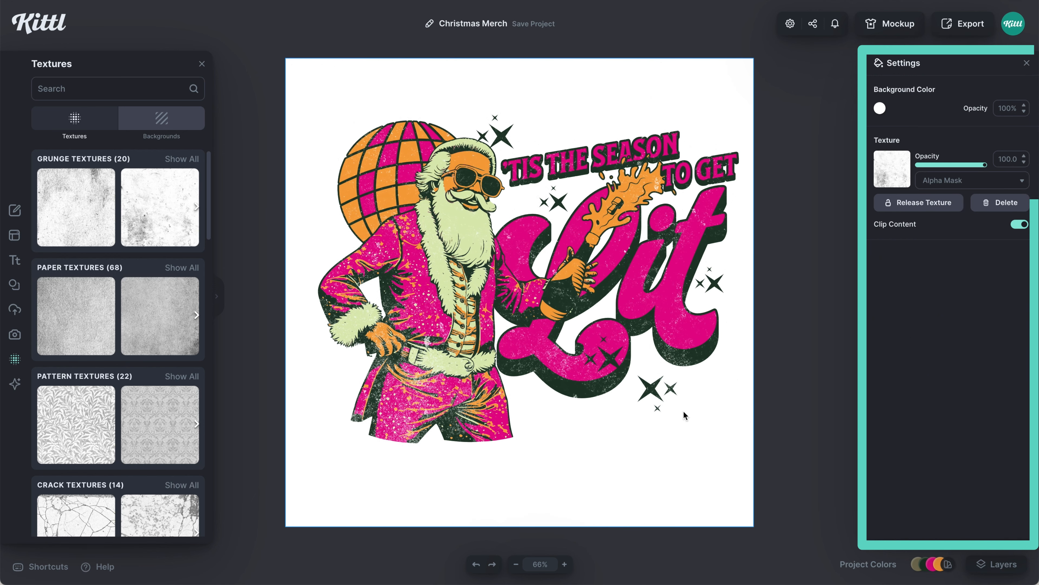
# Select the whole design and move it slightly down and to the left on the artboard
pyautogui.hotkey('ctrl', 'a')
pyautogui.moveTo(580, 322); pyautogui.dragTo(544, 350)
pyautogui.hotkey('ctrl', 'a')
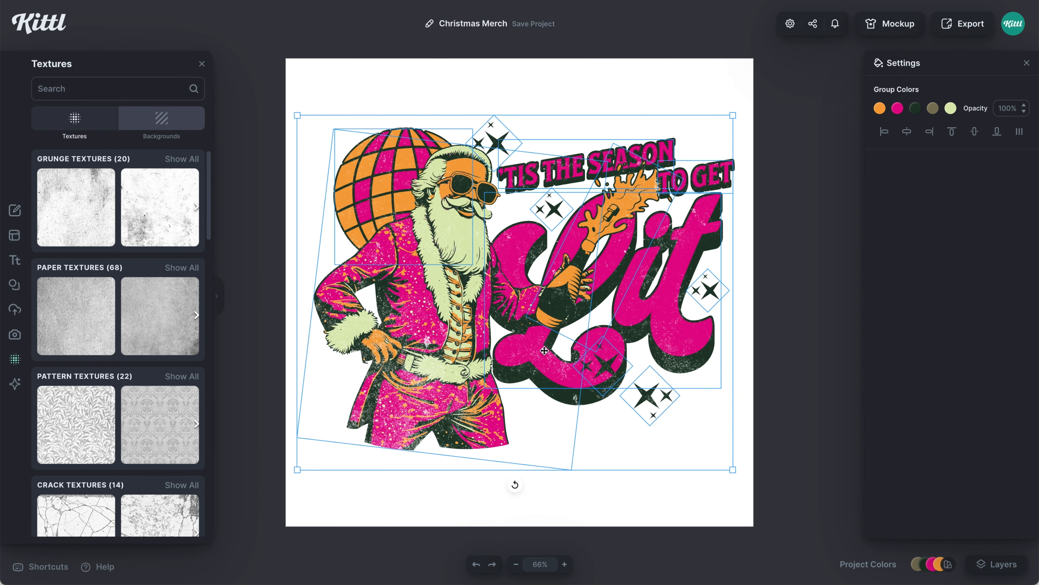
pyautogui.click(764, 413)
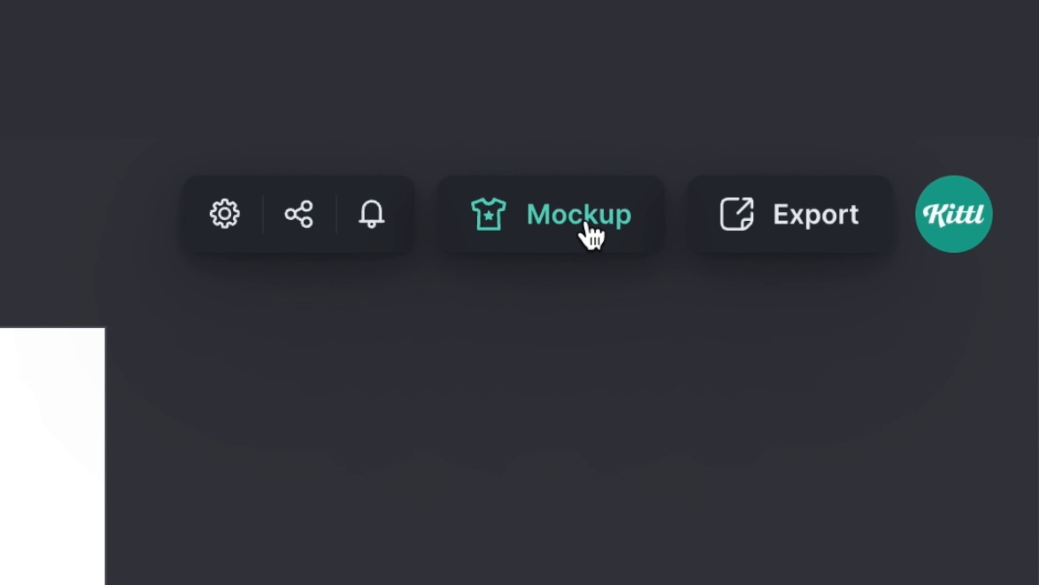
# Put the design on the tote bag mockup, enlarge it, and position it in the middle of the bag
pyautogui.click(589, 235)
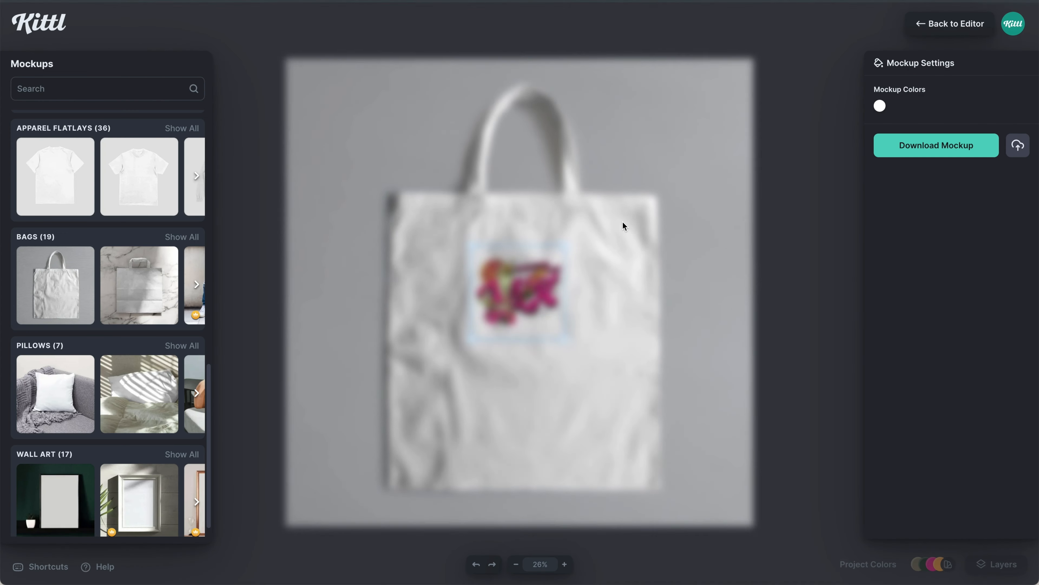
pyautogui.moveTo(564, 339); pyautogui.dragTo(620, 404)
pyautogui.moveTo(495, 273); pyautogui.dragTo(493, 317)
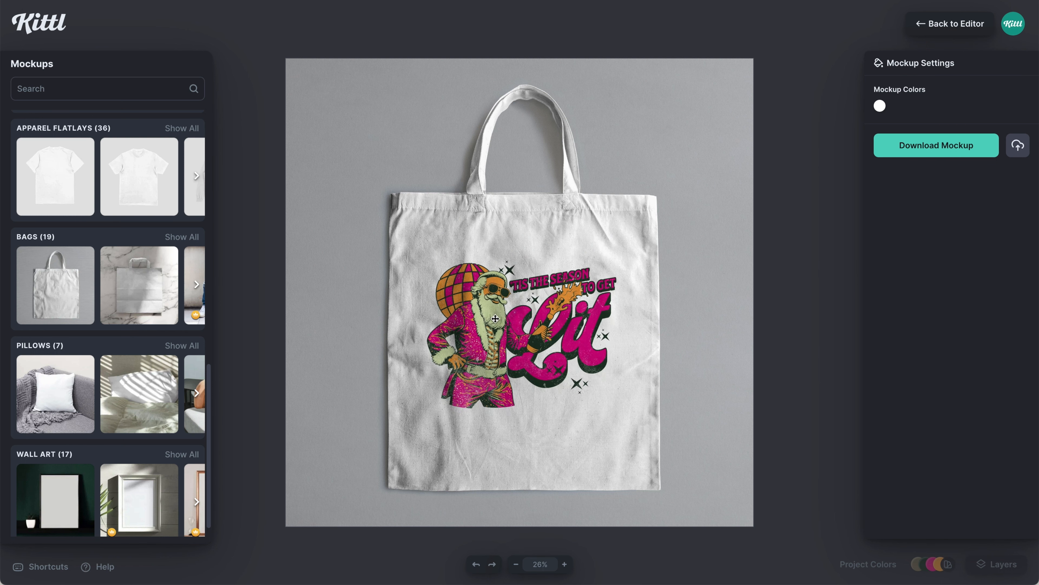
# Recolor the mockup tote bag to a light yellow and enlarge the design on it a little more
pyautogui.click(880, 106)
pyautogui.moveTo(715, 255); pyautogui.dragTo(719, 254)
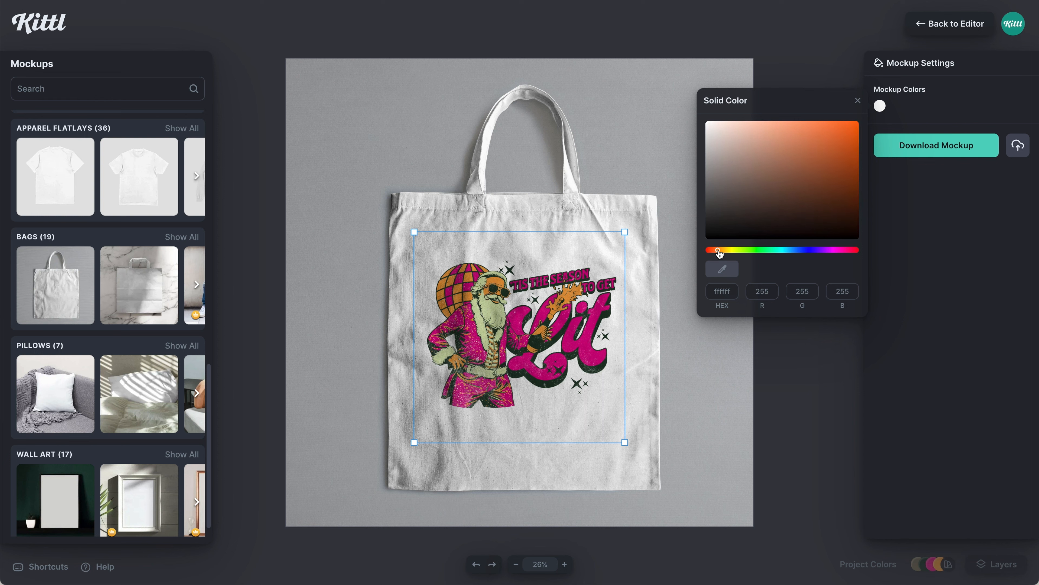
pyautogui.moveTo(774, 141); pyautogui.dragTo(784, 140)
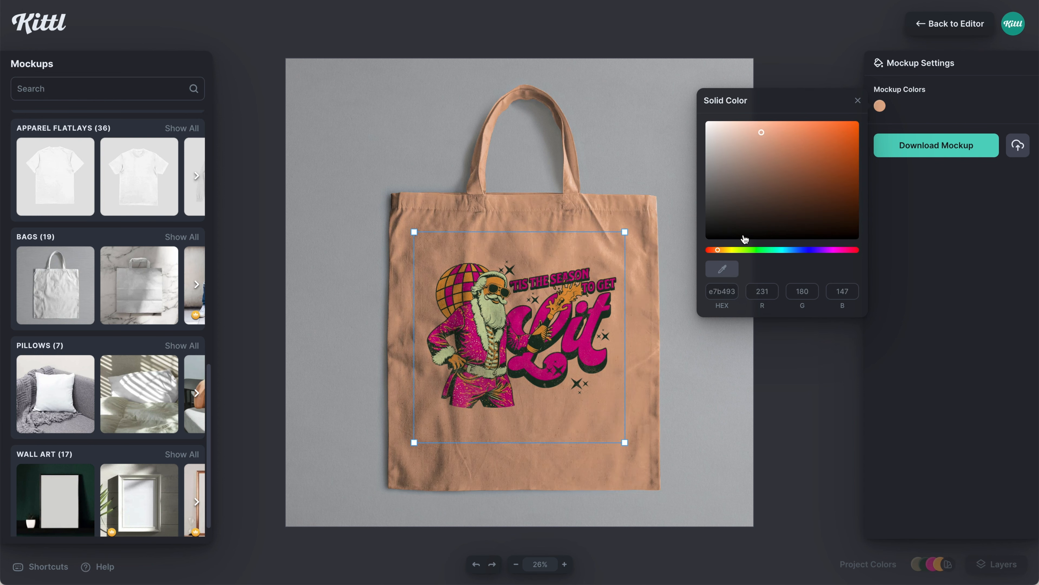
pyautogui.moveTo(719, 252); pyautogui.dragTo(731, 257)
pyautogui.moveTo(779, 136); pyautogui.dragTo(771, 132)
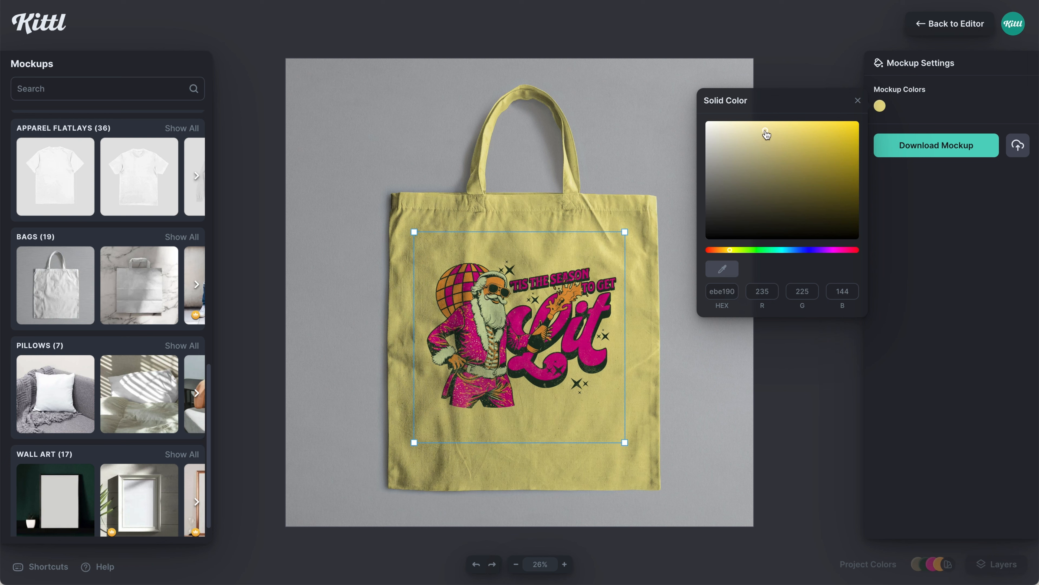
pyautogui.click(624, 449)
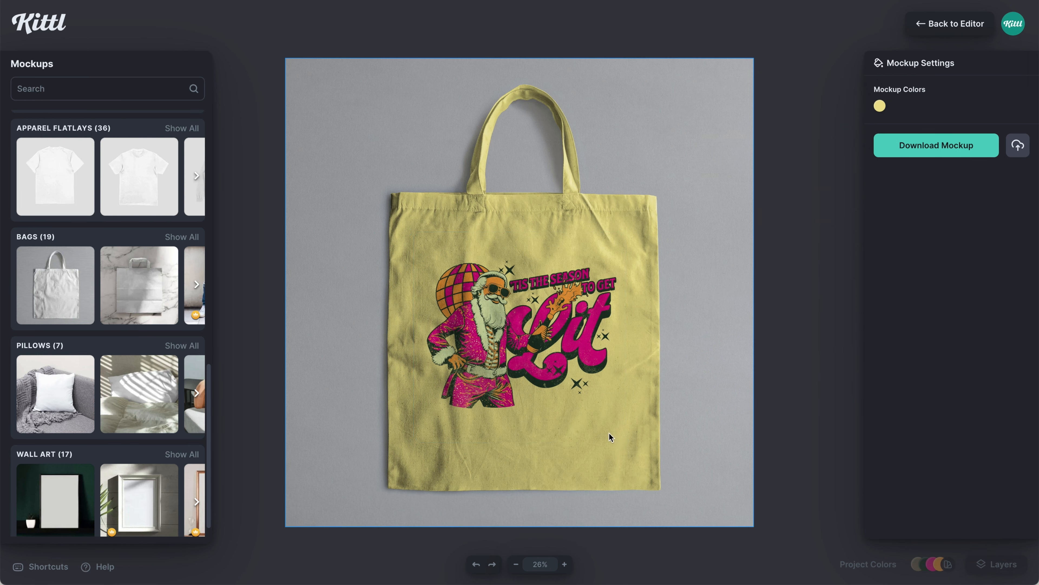
pyautogui.moveTo(625, 442); pyautogui.dragTo(644, 465)
pyautogui.moveTo(512, 348); pyautogui.dragTo(513, 348)
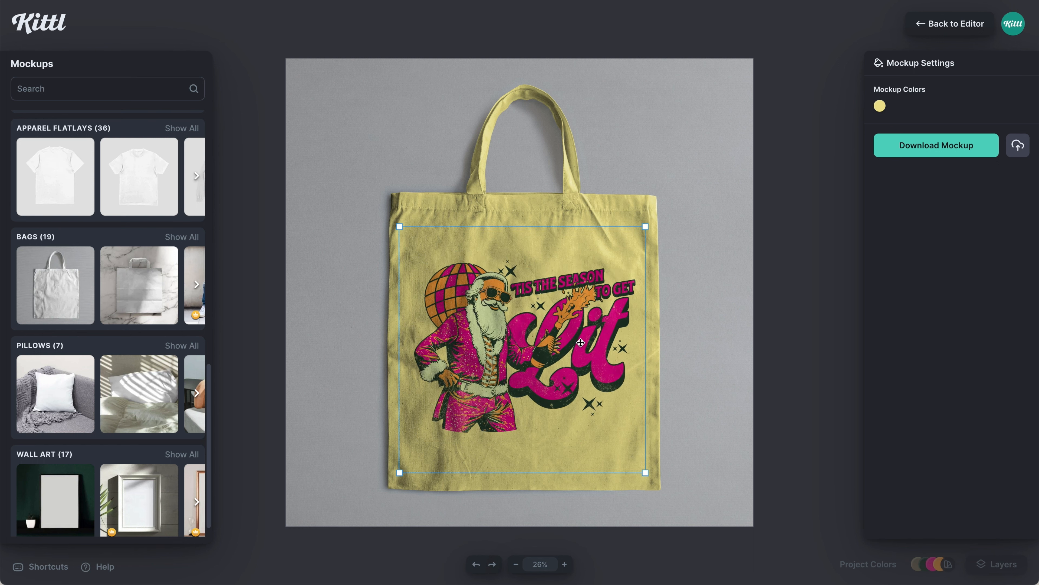
# Switch to the mockup of the white pillow on the gray couch, and enlarge and center the design on it
pyautogui.scroll(-1, 62, 389)
pyautogui.click(46, 360)
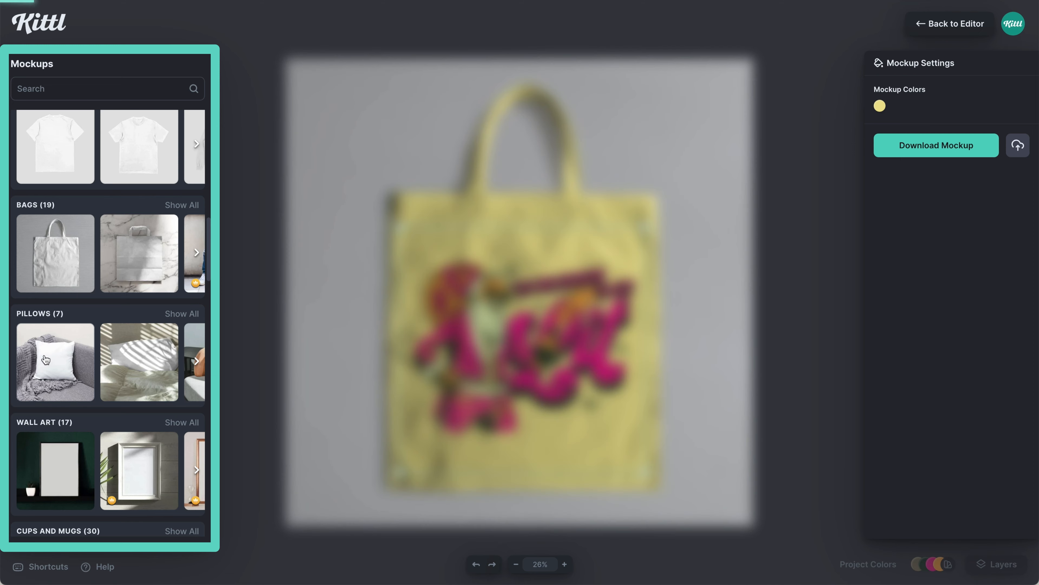
pyautogui.scroll(-2, 98, 396)
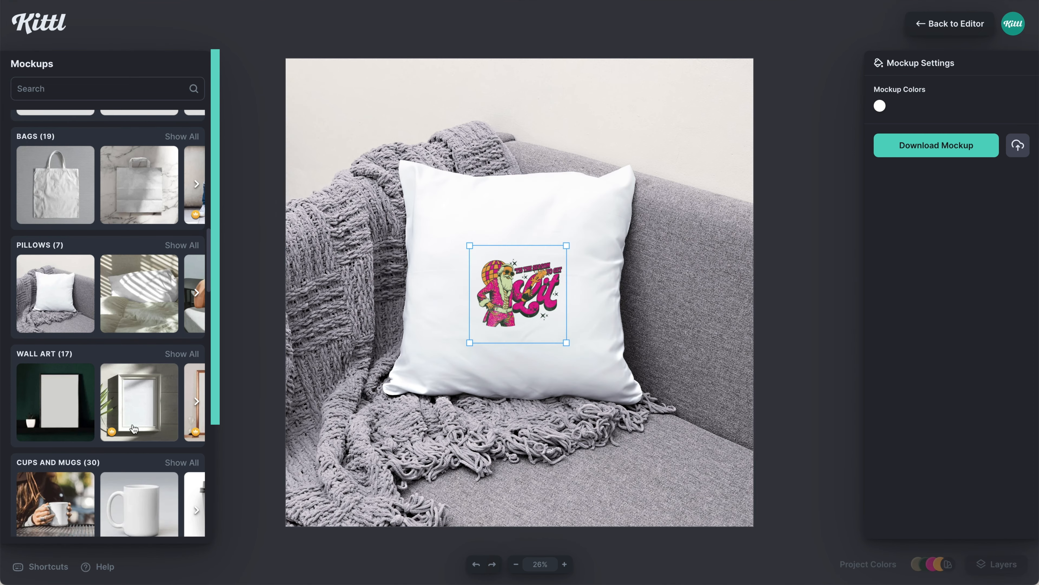
pyautogui.moveTo(567, 343); pyautogui.dragTo(610, 381)
pyautogui.moveTo(539, 314); pyautogui.dragTo(538, 298)
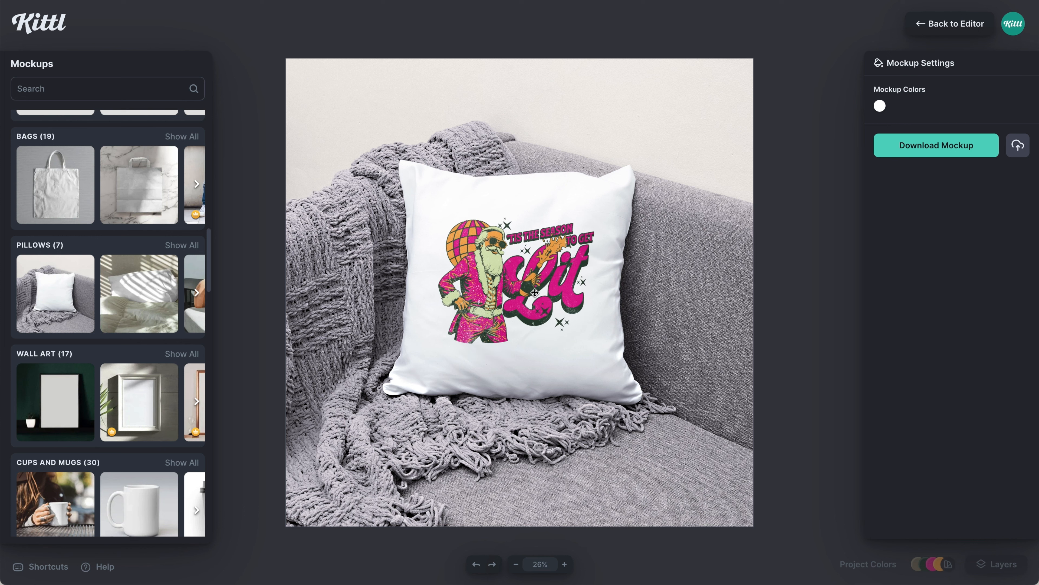
pyautogui.moveTo(605, 371); pyautogui.dragTo(615, 382)
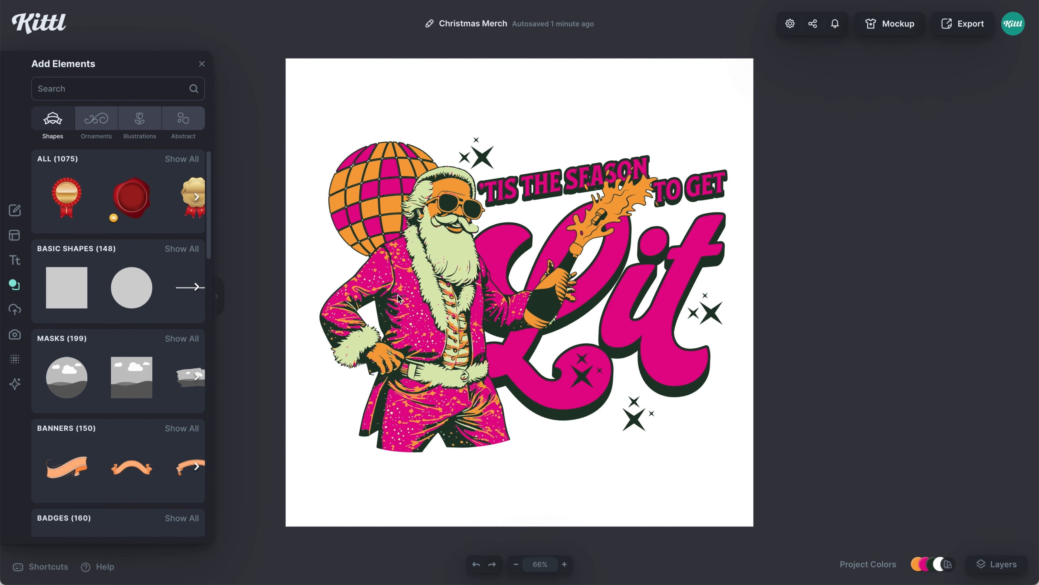
# Back in the design editor, move Santa off the artboard to its left side
pyautogui.click(473, 307)
pyautogui.moveTo(473, 308); pyautogui.dragTo(349, 309)
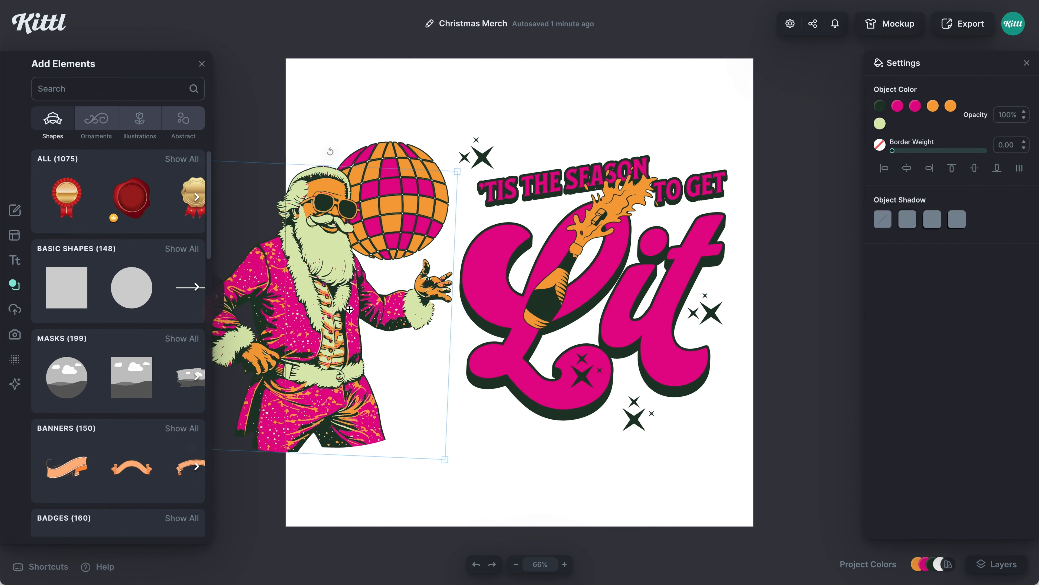
pyautogui.scroll(-2, 400, 323)
pyautogui.hscroll(-4, 410, 328)
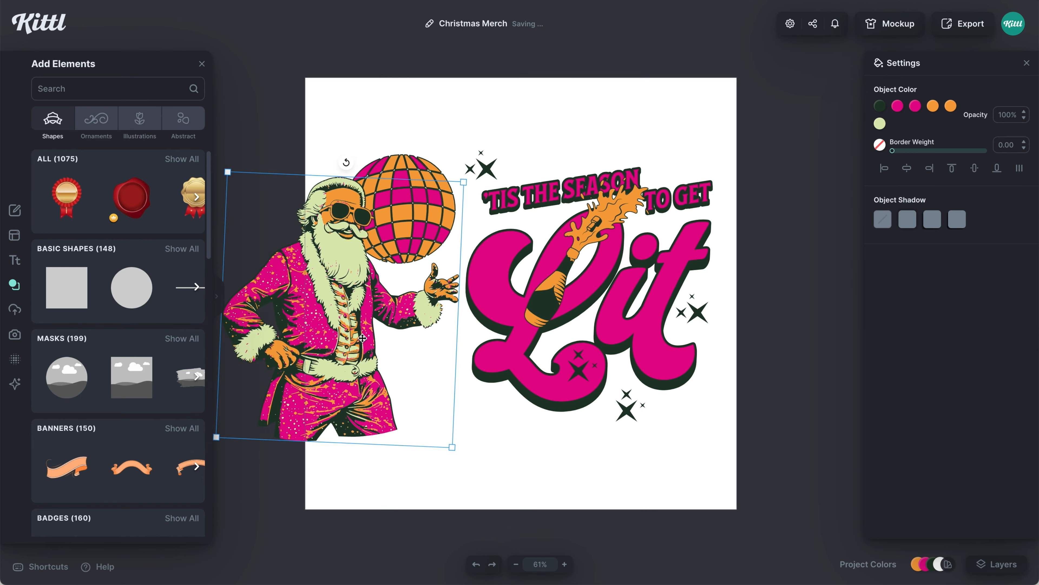
pyautogui.moveTo(426, 335); pyautogui.dragTo(295, 335)
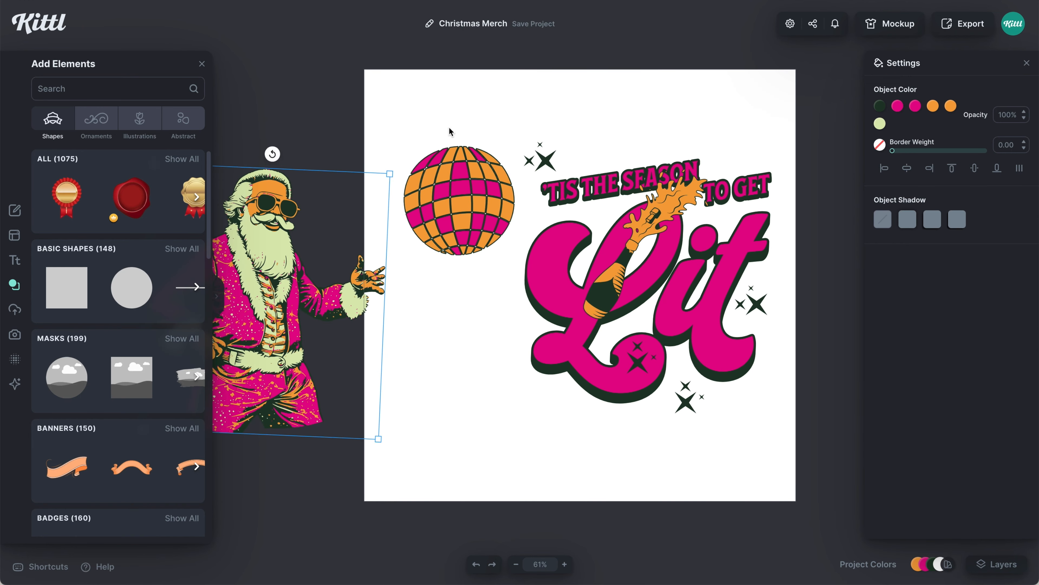
# Select the disco ball, slogan, bottle and sparkles together and move them off the artboard to its right side
pyautogui.moveTo(442, 116); pyautogui.dragTo(773, 434)
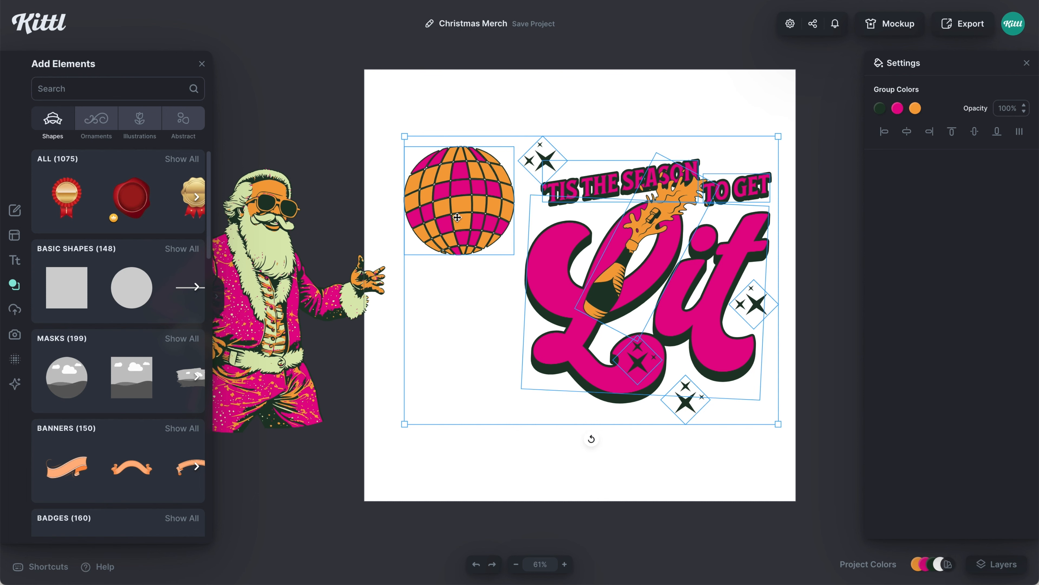
pyautogui.moveTo(627, 243); pyautogui.dragTo(946, 244)
pyautogui.hscroll(3, 626, 244)
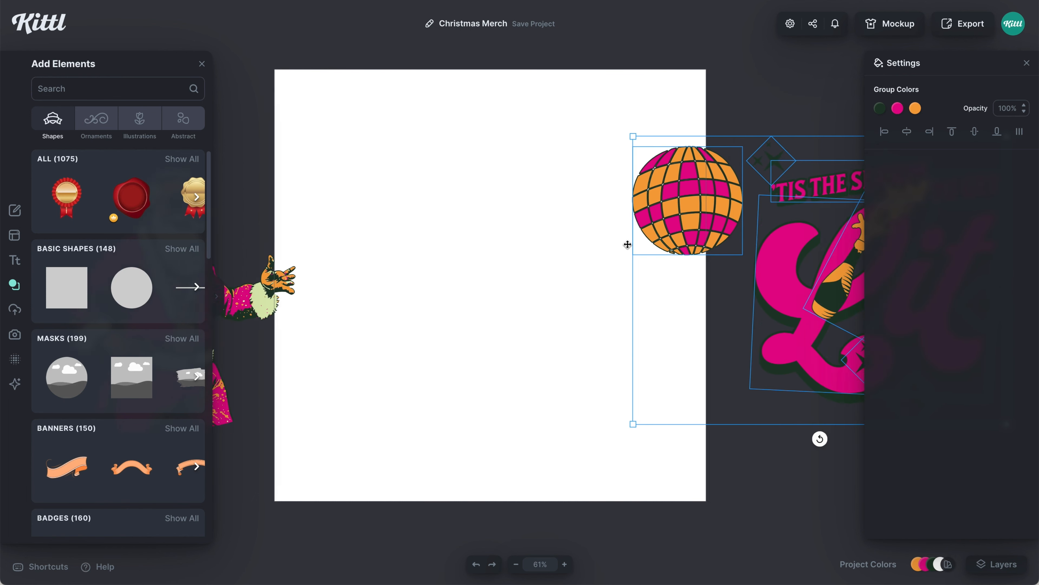
pyautogui.moveTo(689, 206); pyautogui.dragTo(813, 206)
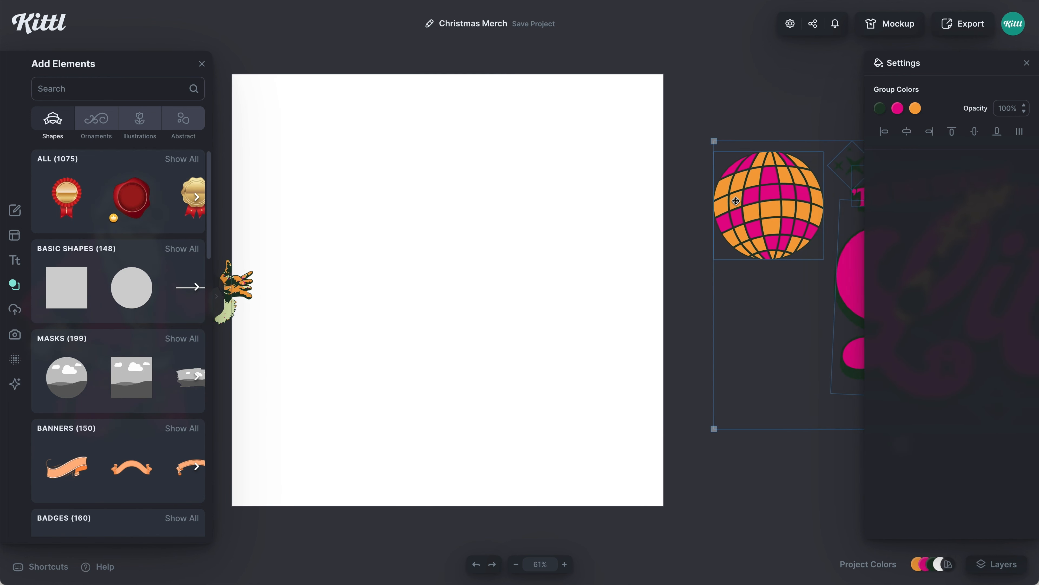
pyautogui.click(577, 374)
# Bring Santa alone back onto the middle of the empty artboard
pyautogui.hscroll(-3, 577, 374)
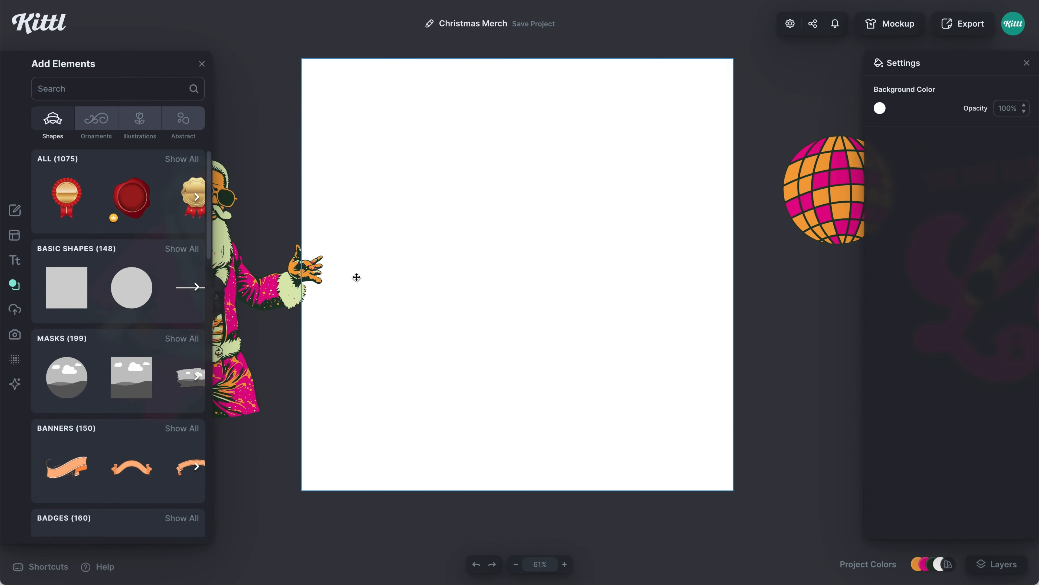
pyautogui.moveTo(356, 277); pyautogui.dragTo(658, 275)
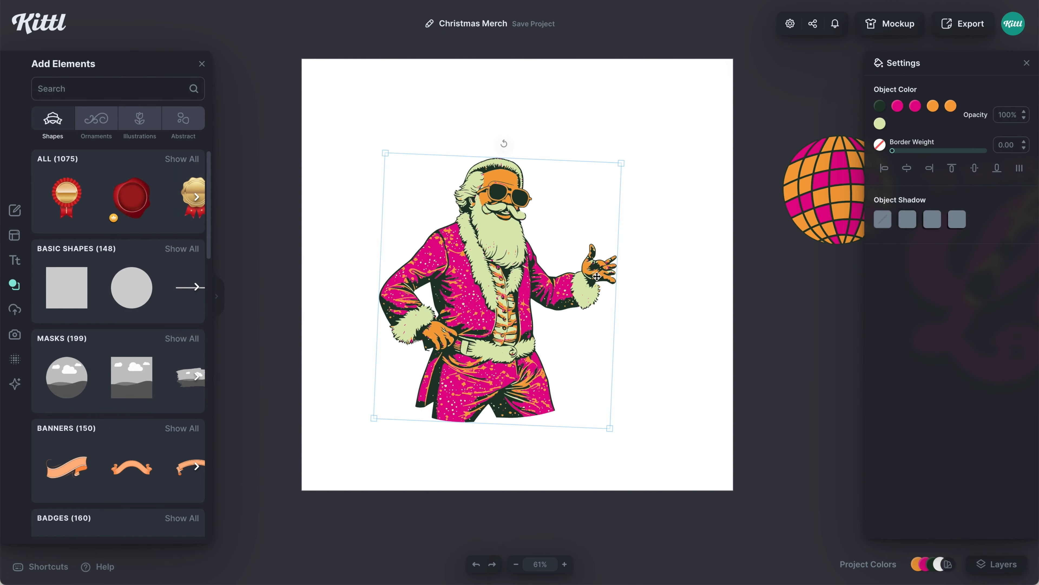
# Center Santa on the artboard and add two circular masks, one over him and a copy off the artboard's right side
pyautogui.click(907, 168)
pyautogui.click(975, 172)
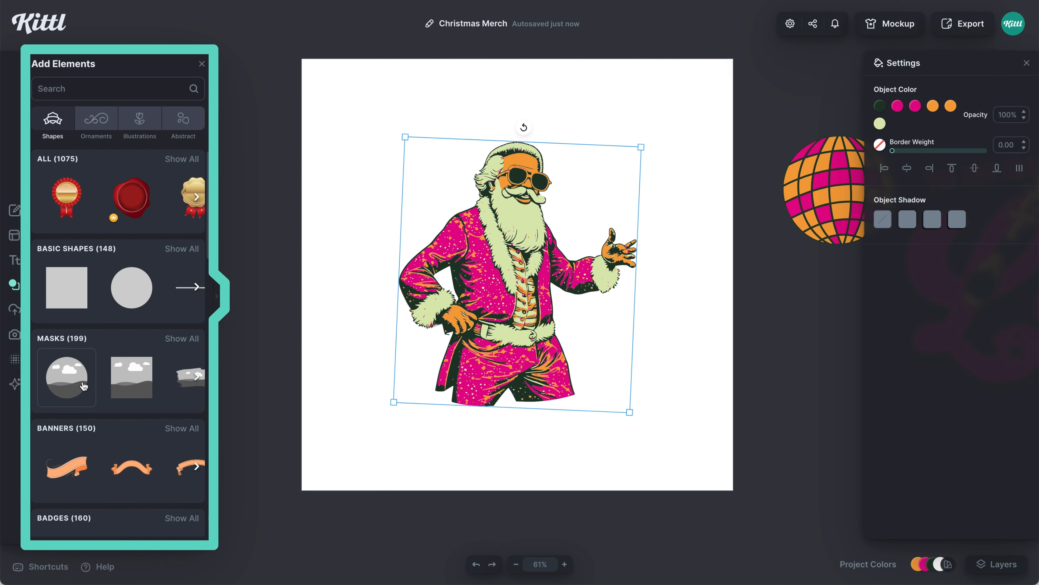
pyautogui.click(73, 375)
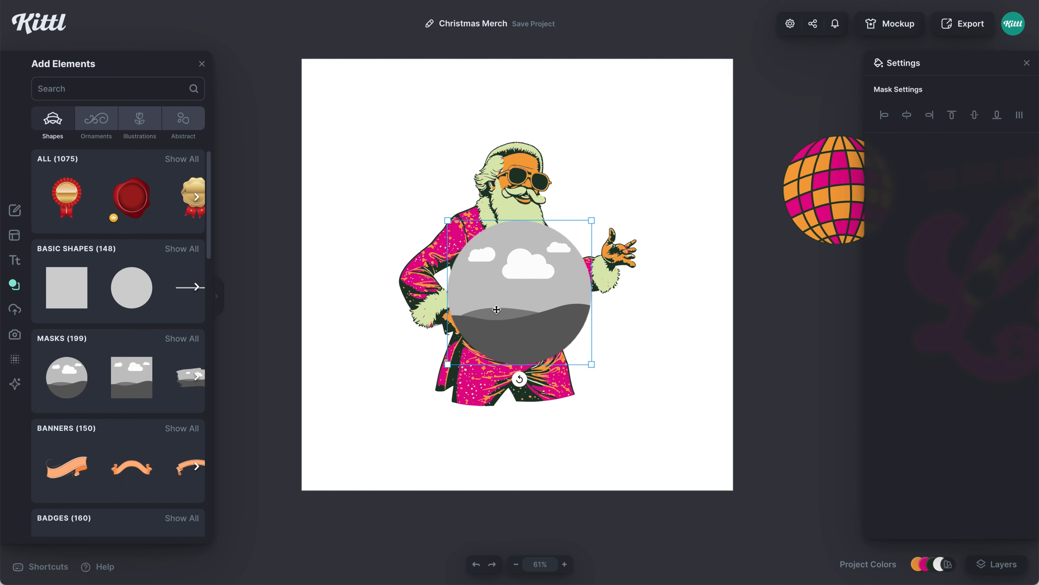
pyautogui.moveTo(496, 310); pyautogui.dragTo(783, 288)
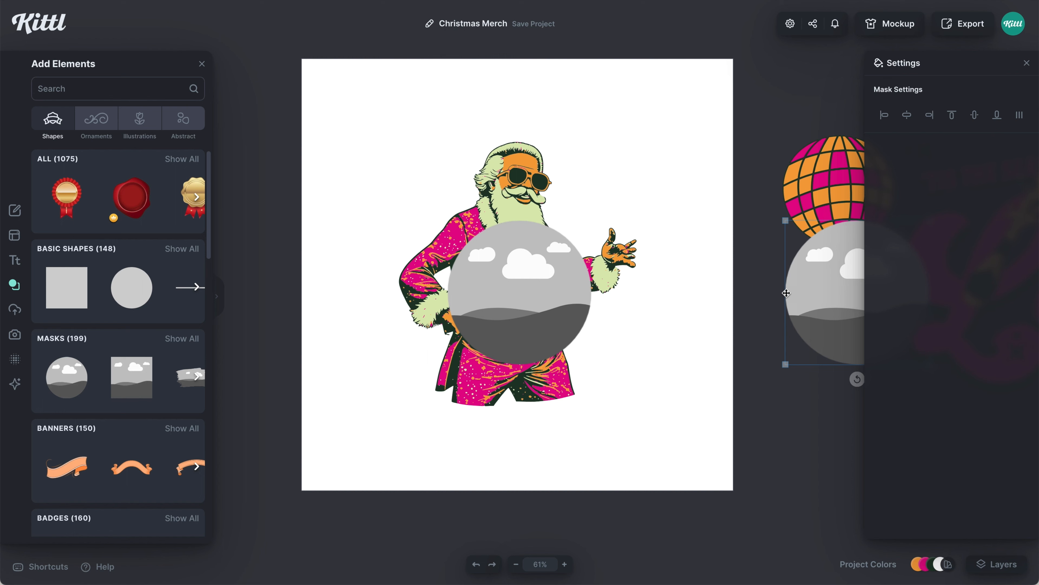
# Place the Santa illustration into the circular mask on the artboard
pyautogui.click(497, 175)
pyautogui.scroll(2, 535, 210)
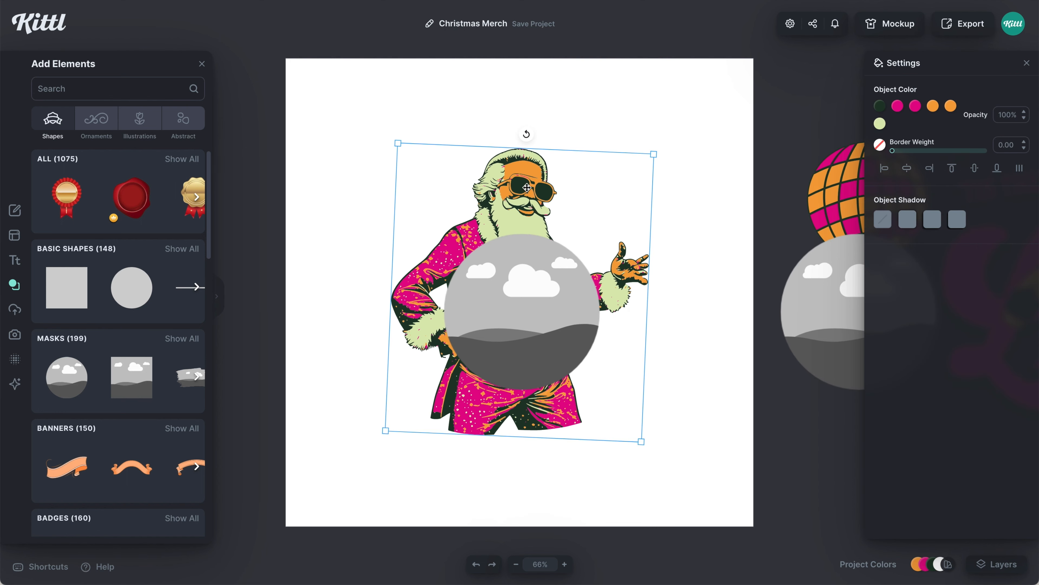
pyautogui.moveTo(527, 239); pyautogui.dragTo(519, 279)
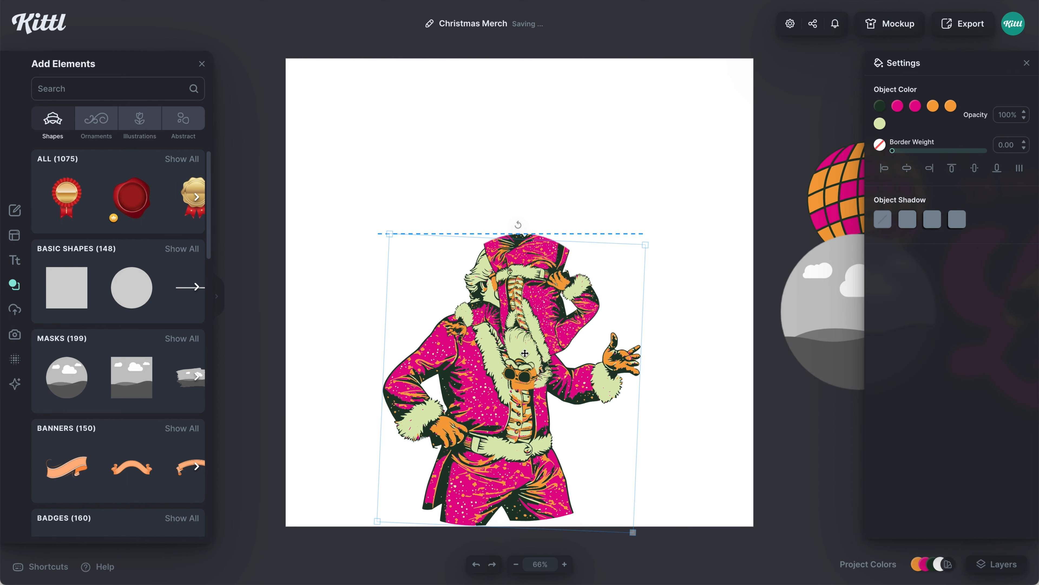
pyautogui.moveTo(524, 353); pyautogui.dragTo(535, 351)
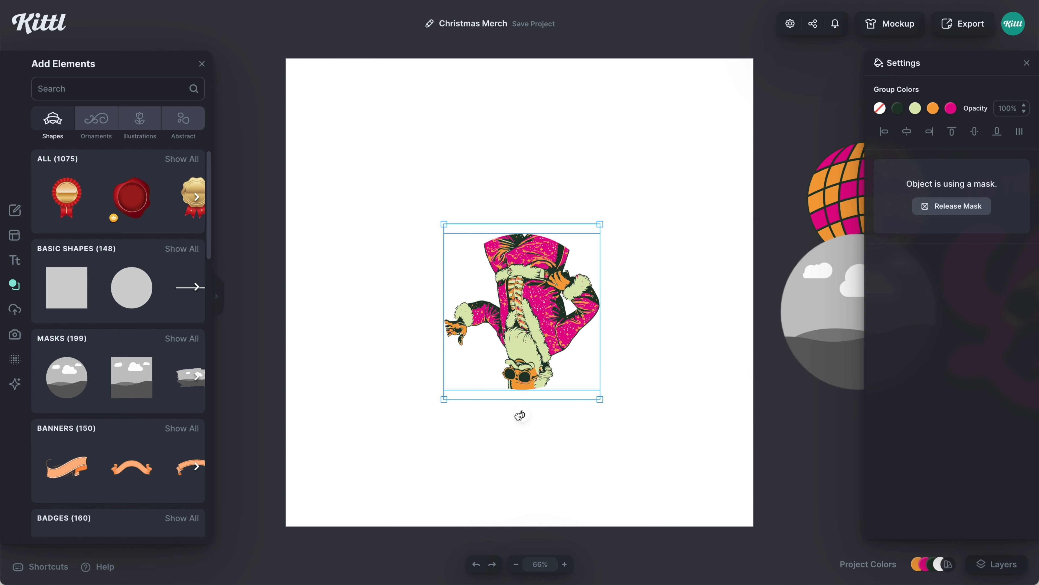
# Rotate the masked Santa by 180° and fill the mask's empty background with the orange document color
pyautogui.moveTo(519, 415); pyautogui.dragTo(540, 181)
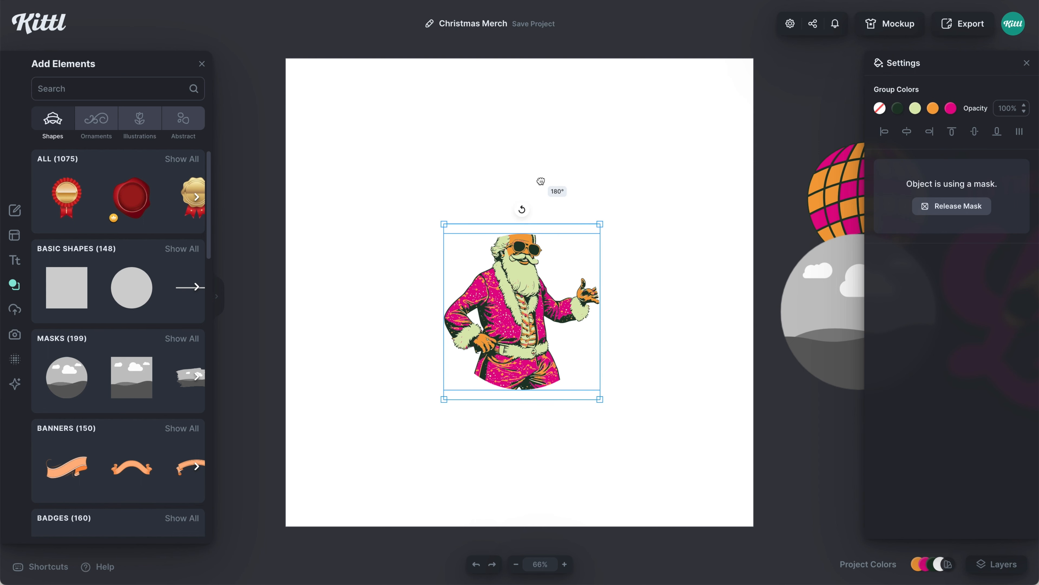
pyautogui.click(879, 112)
pyautogui.click(711, 349)
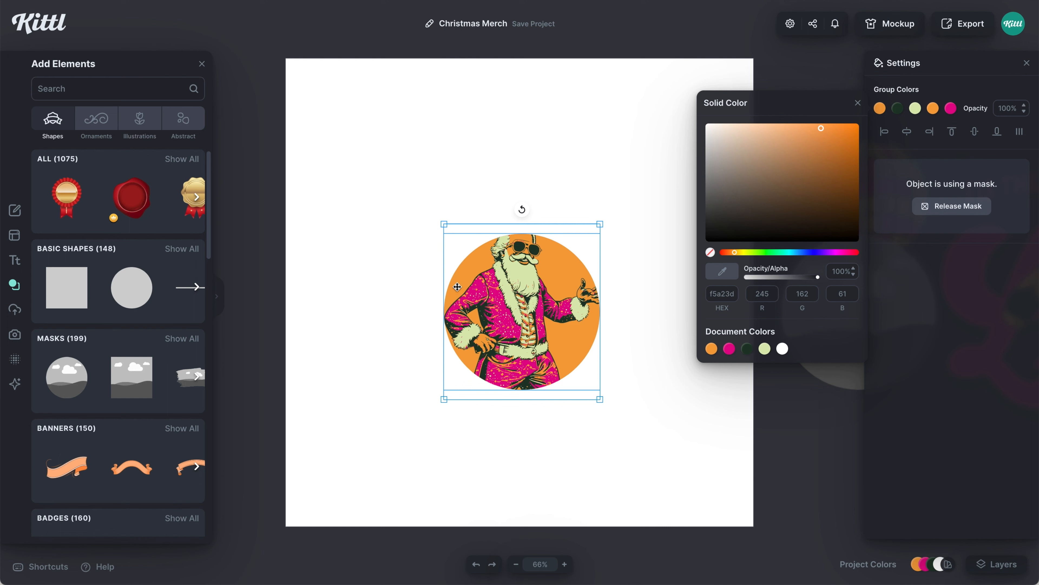
# Enlarge and reposition Santa inside the circular mask to frame his head, beard and shoulders
pyautogui.click(528, 314)
pyautogui.click(528, 314)
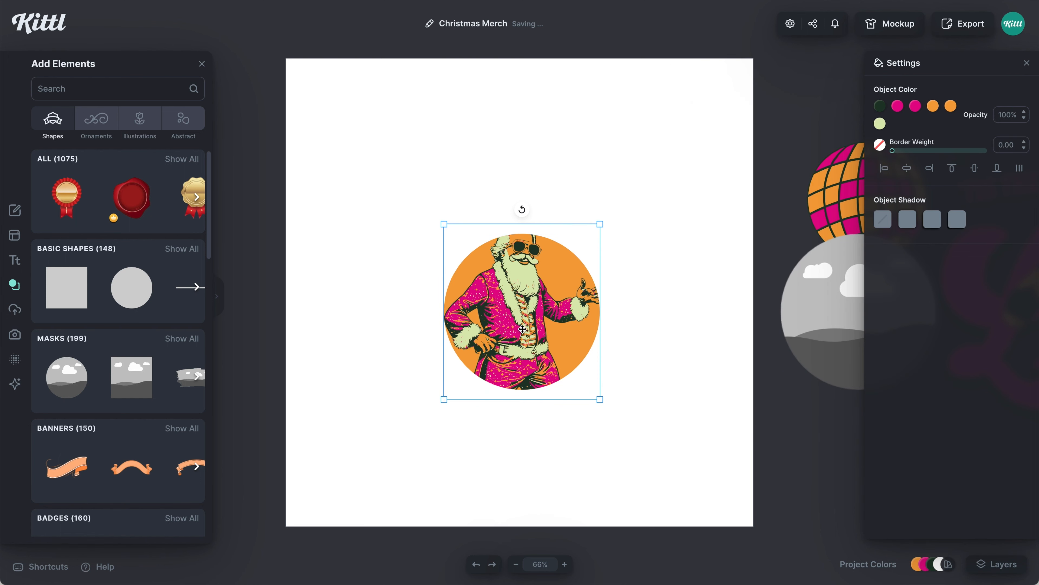
pyautogui.moveTo(522, 329); pyautogui.dragTo(522, 352)
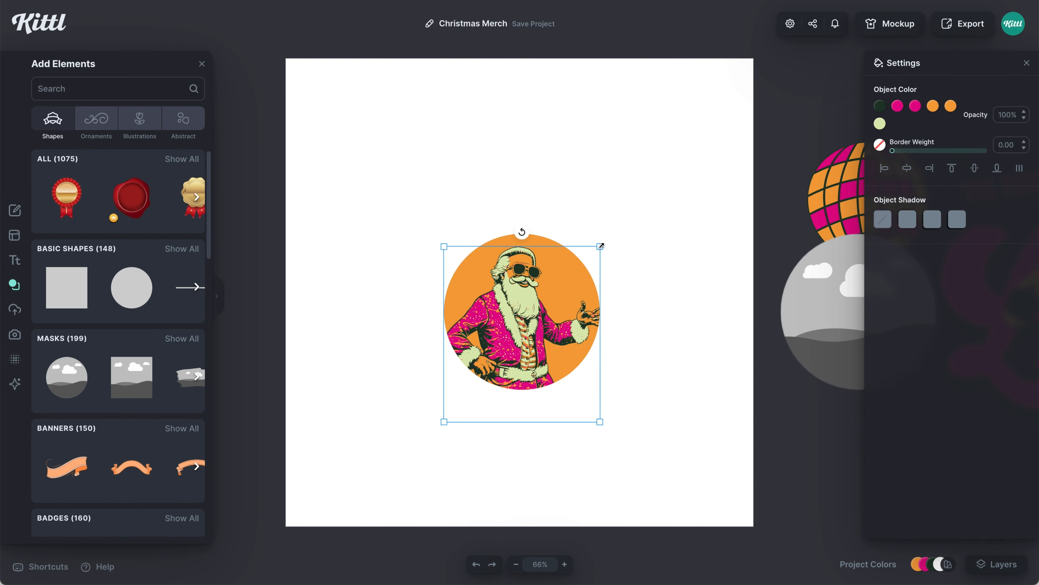
pyautogui.moveTo(601, 246); pyautogui.dragTo(633, 208)
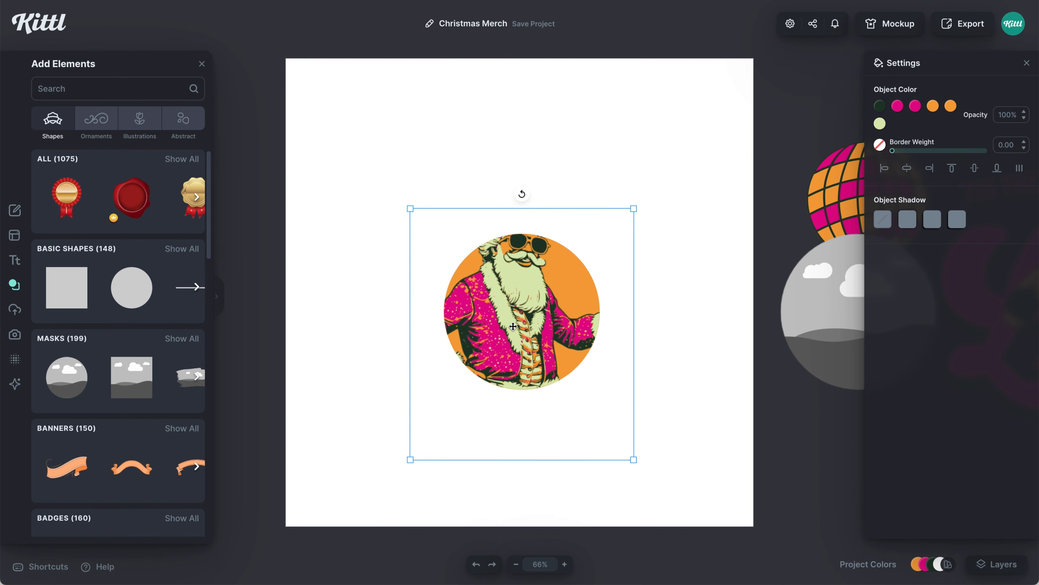
pyautogui.moveTo(513, 327); pyautogui.dragTo(519, 365)
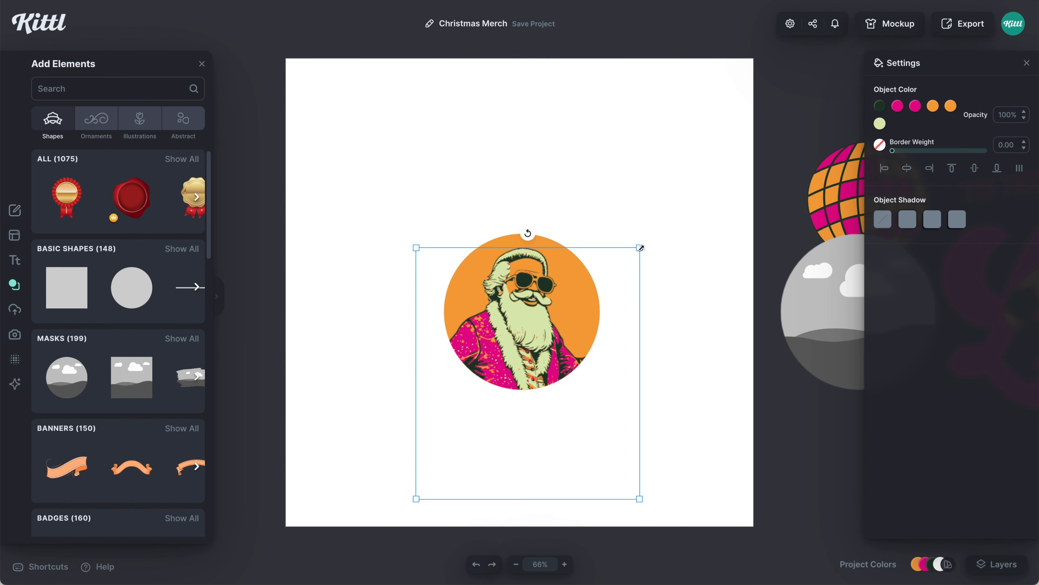
pyautogui.moveTo(640, 248); pyautogui.dragTo(663, 242)
pyautogui.moveTo(530, 332)
pyautogui.mouseDown()
pyautogui.moveTo(540, 351)
pyautogui.moveTo(526, 347)
pyautogui.mouseUp()
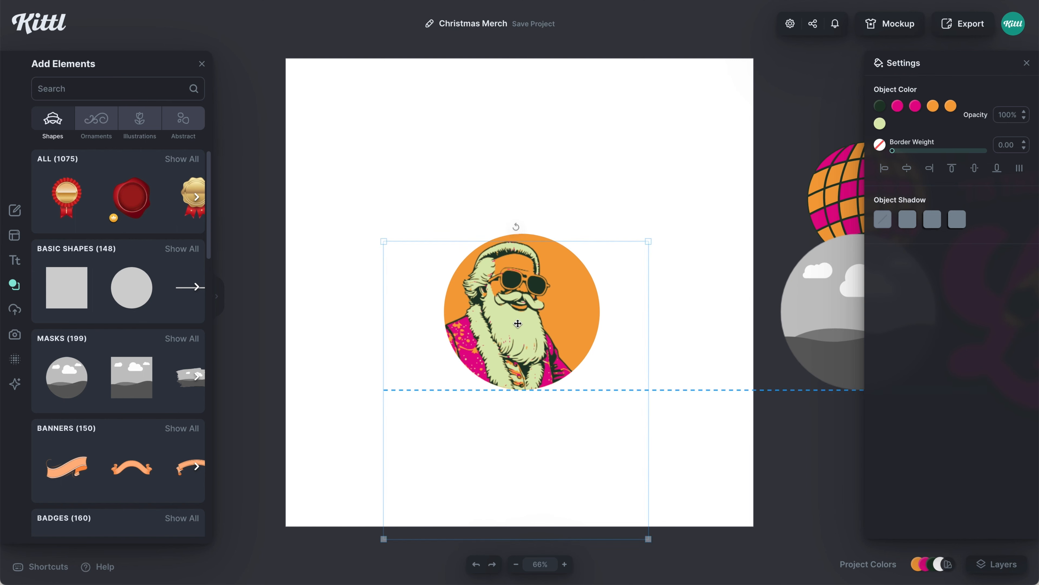
pyautogui.click(691, 243)
# Search the elements for "swirl" and add the square pink, cream, orange and teal swirl pattern with many narrow stripes
pyautogui.click(154, 81)
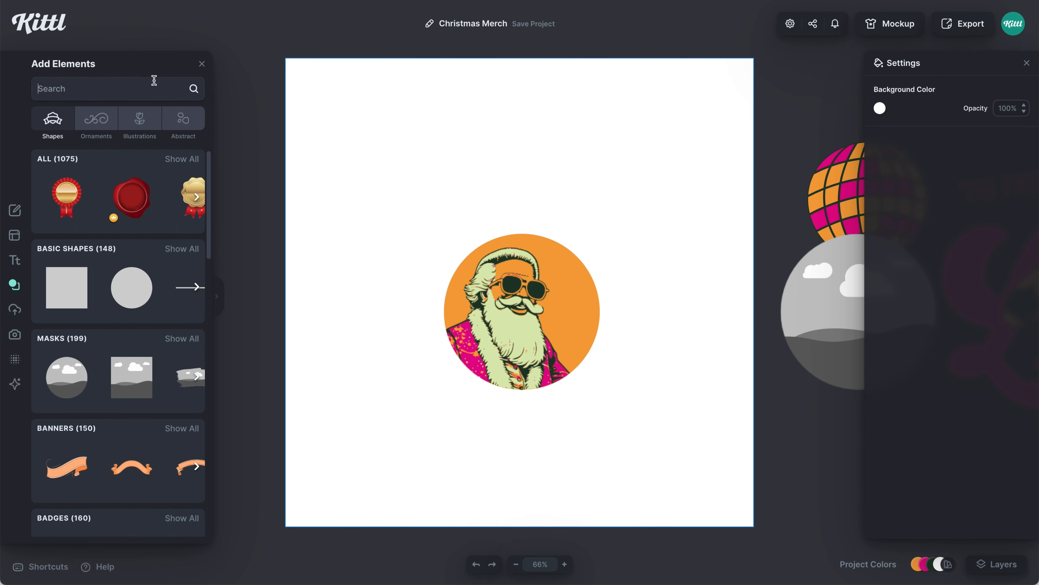
pyautogui.write('swirl')
pyautogui.press('Return')
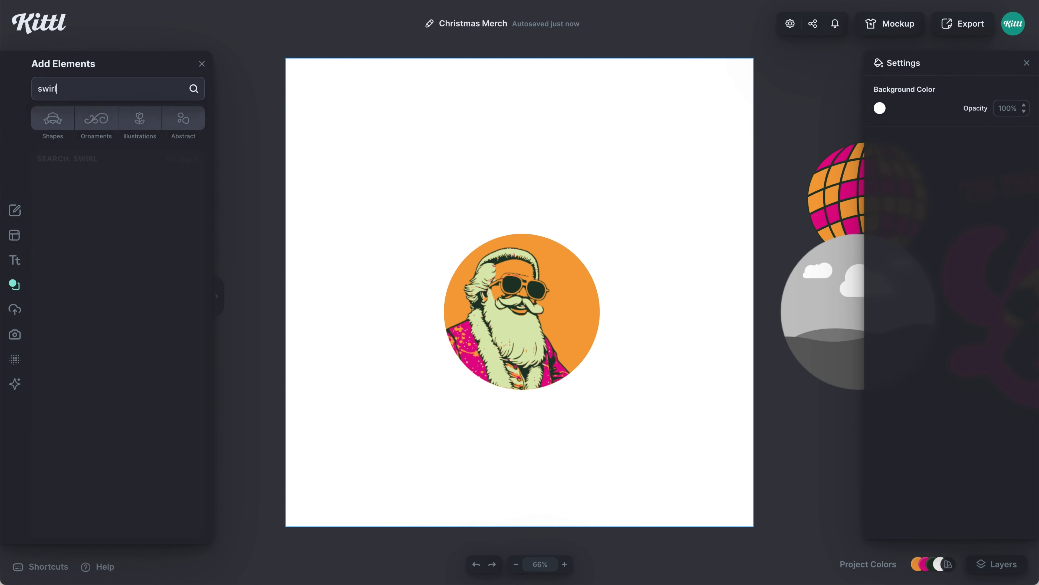
pyautogui.scroll(-5, 97, 362)
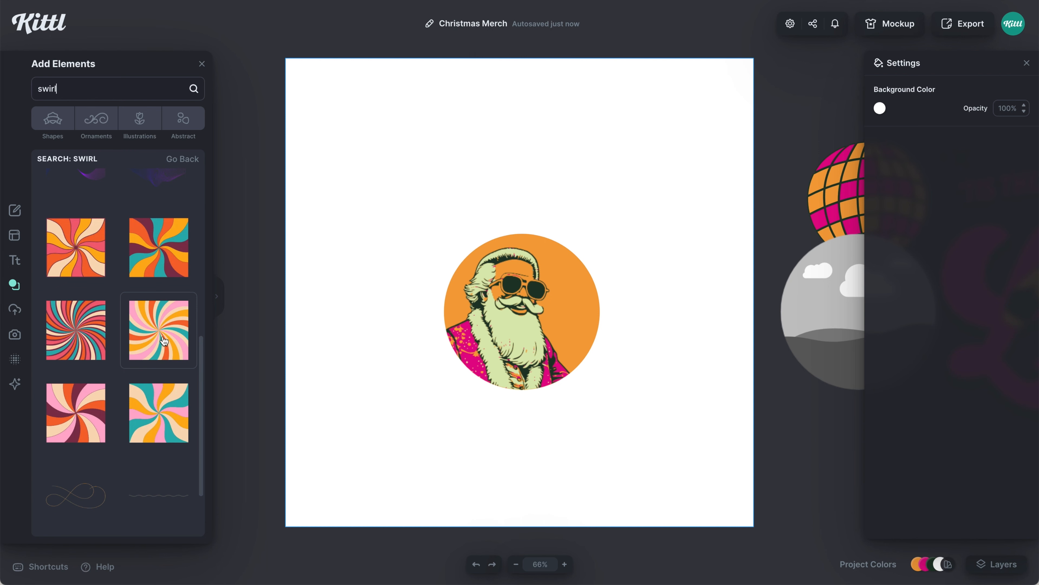
# Move the spare circular mask next to the Santa circle and place the swirl pattern into it
pyautogui.click(808, 333)
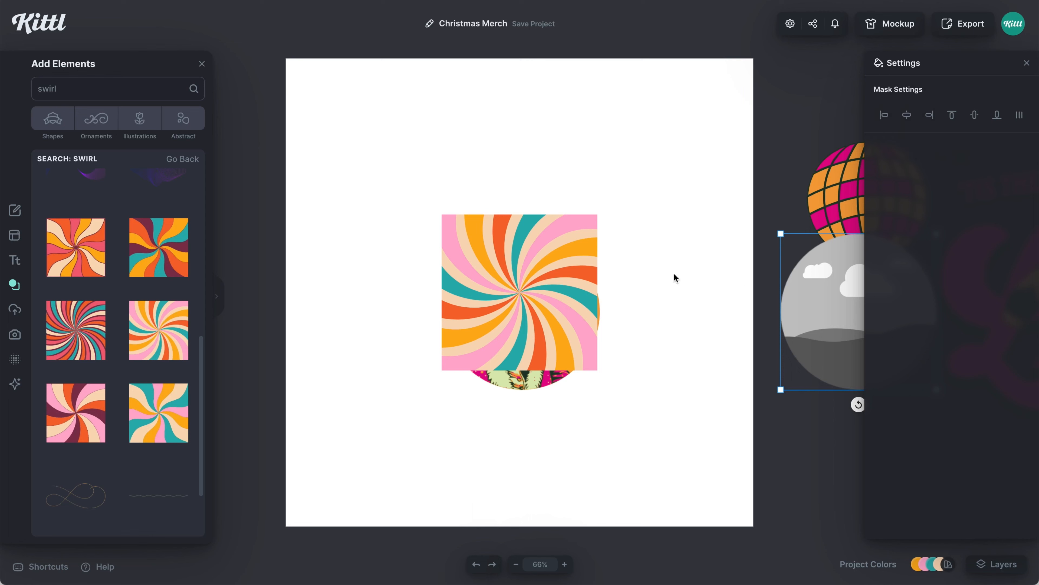
pyautogui.moveTo(810, 286); pyautogui.dragTo(659, 298)
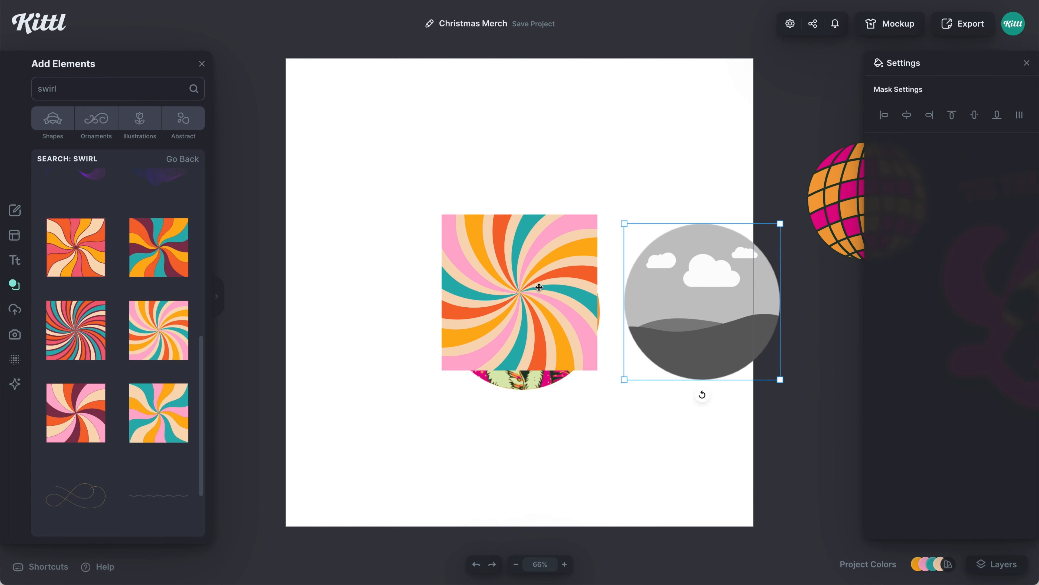
pyautogui.moveTo(532, 286); pyautogui.dragTo(704, 286)
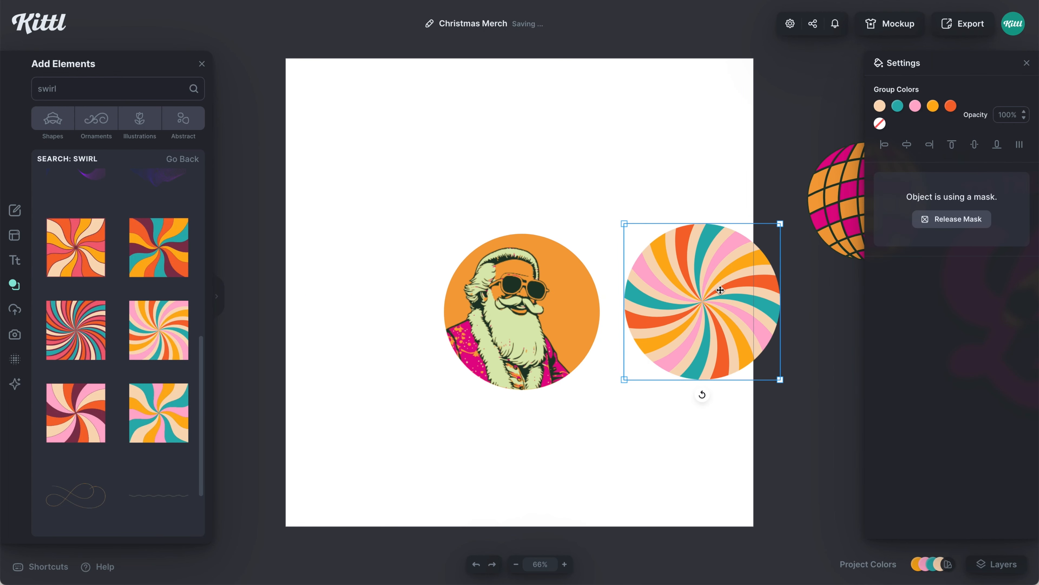
# Recolor the swirl with the Santa palette: cream to light green, teal and yellow-orange to the document orange, and pink to magenta
pyautogui.click(880, 106)
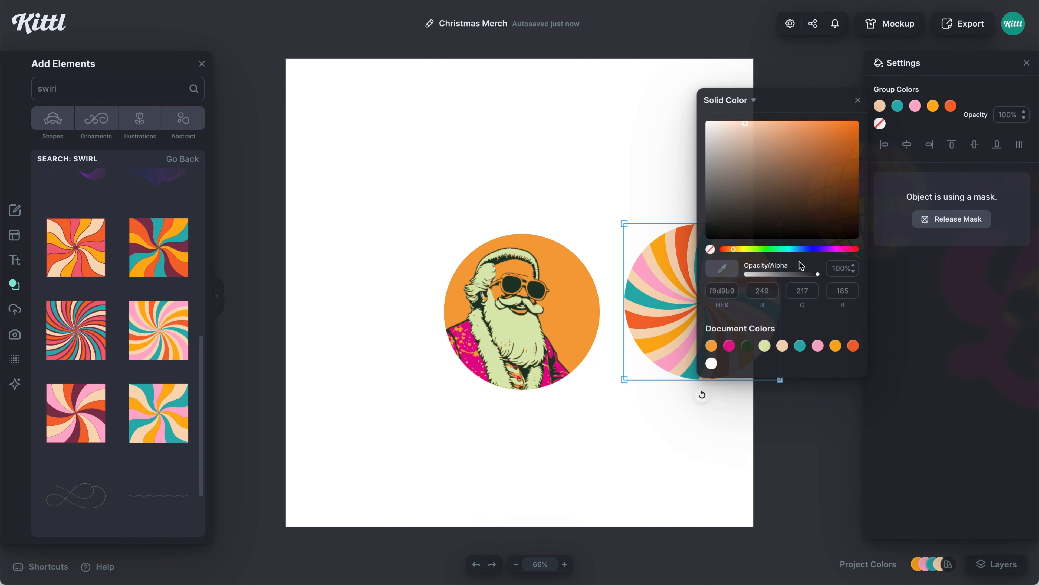
pyautogui.click(709, 352)
pyautogui.click(835, 346)
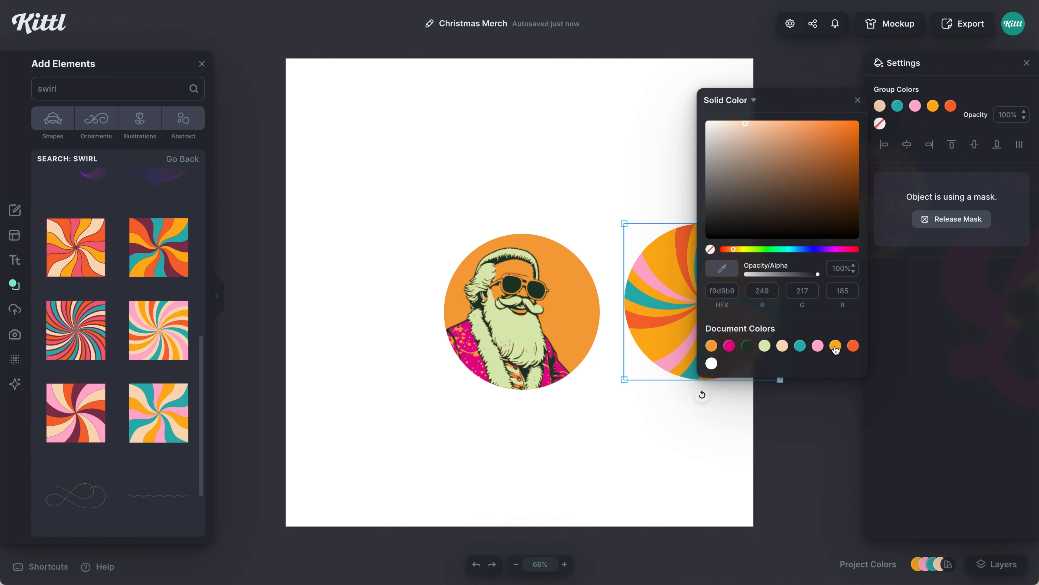
pyautogui.click(764, 347)
pyautogui.click(898, 109)
pyautogui.click(898, 107)
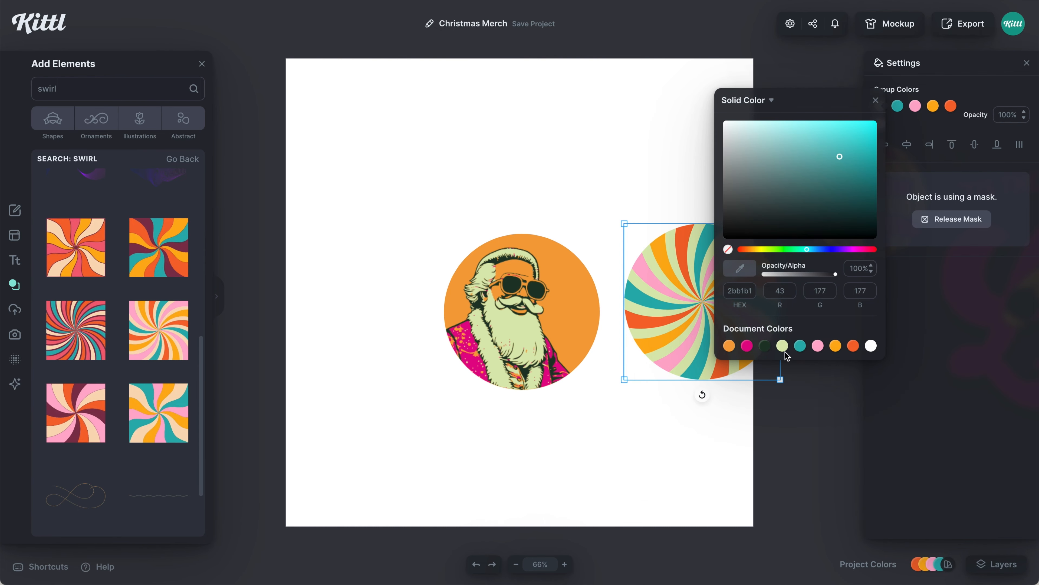
pyautogui.click(729, 347)
pyautogui.click(915, 108)
pyautogui.click(764, 346)
pyautogui.click(933, 108)
pyautogui.click(764, 347)
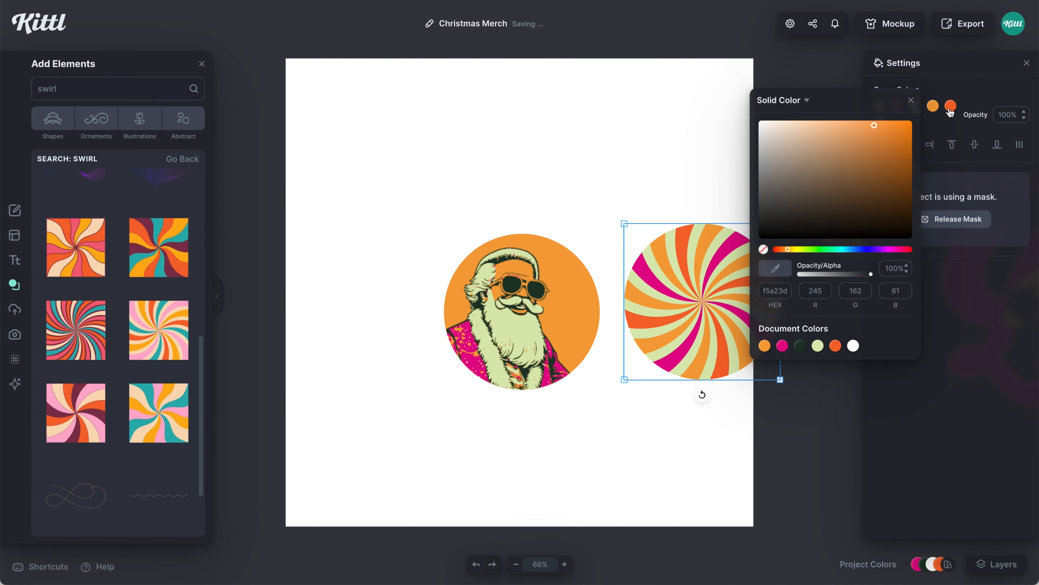
pyautogui.click(950, 108)
# Remove the orange fill from the Santa circle's mask
pyautogui.click(561, 328)
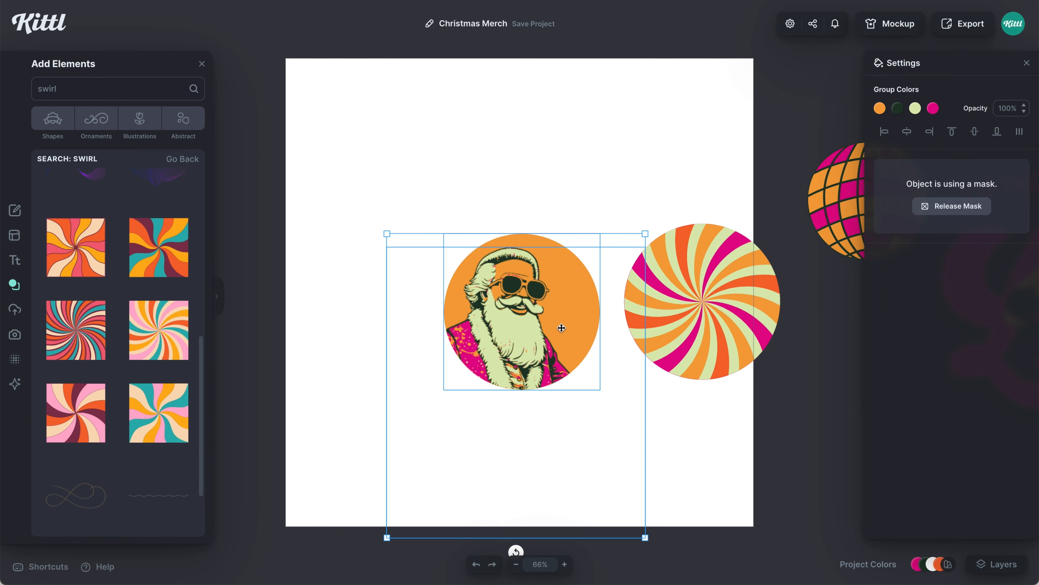
pyautogui.doubleClick(569, 302)
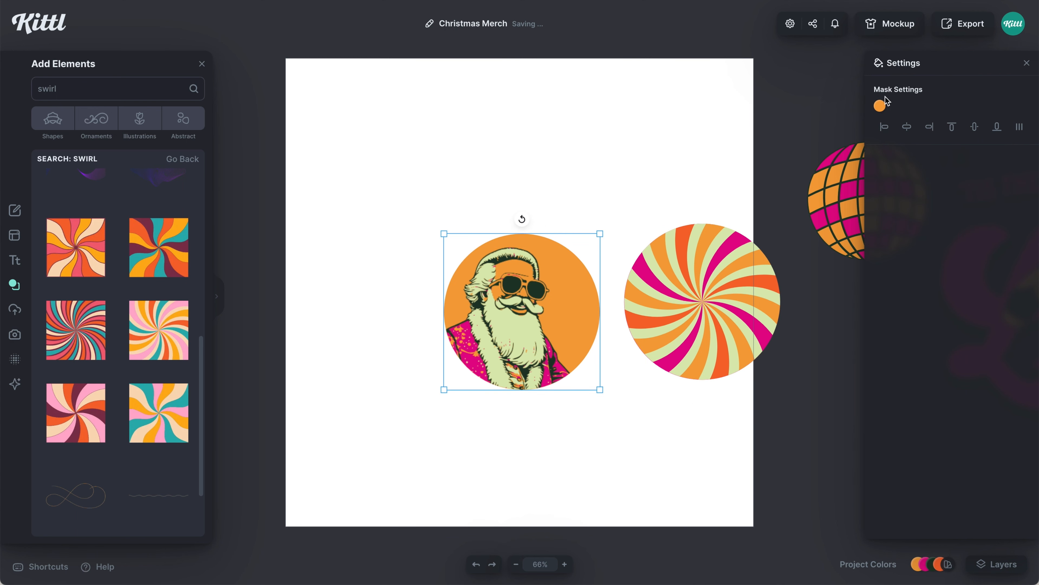
pyautogui.click(882, 105)
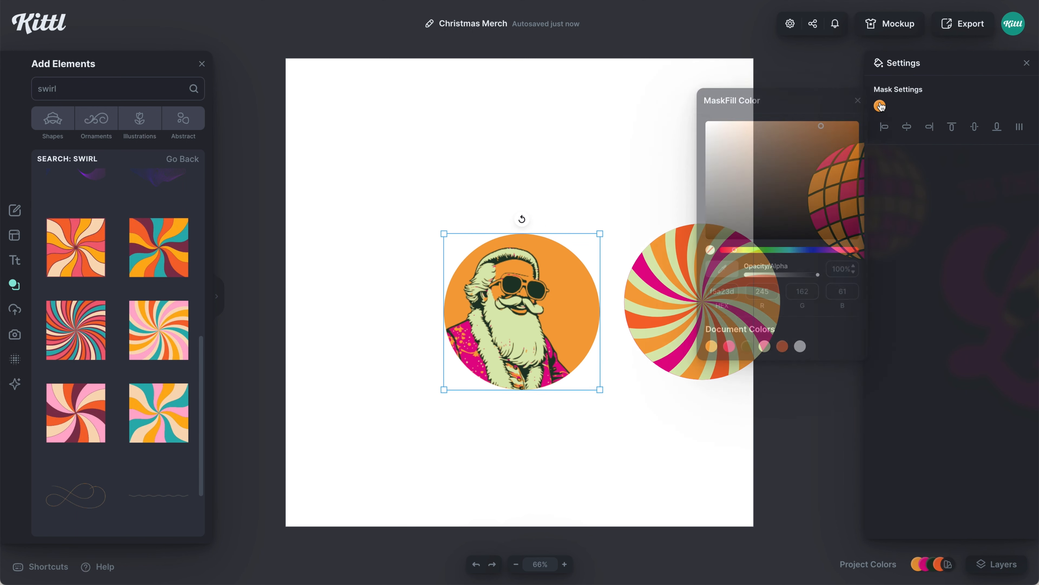
pyautogui.click(710, 250)
# Center the swirl circle horizontally and vertically on the artboard and move the masked Santa into line with it
pyautogui.click(632, 355)
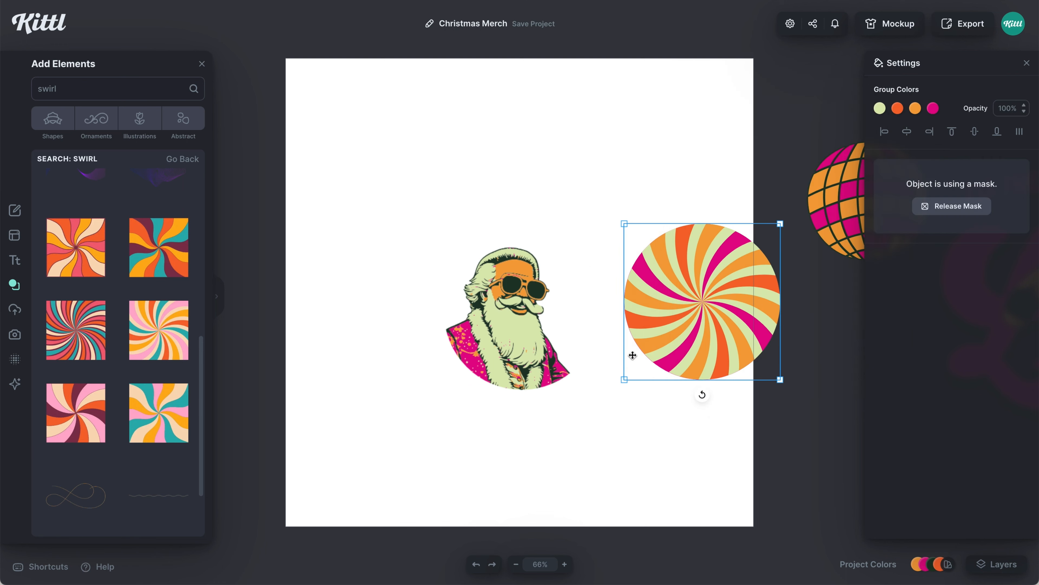
pyautogui.moveTo(675, 343); pyautogui.dragTo(506, 342)
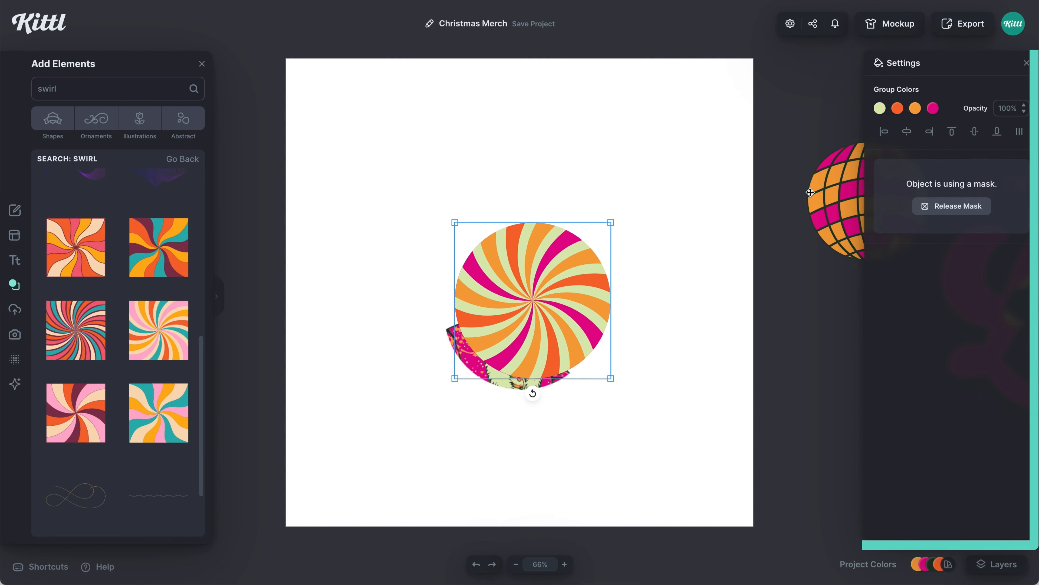
pyautogui.click(906, 131)
pyautogui.click(974, 131)
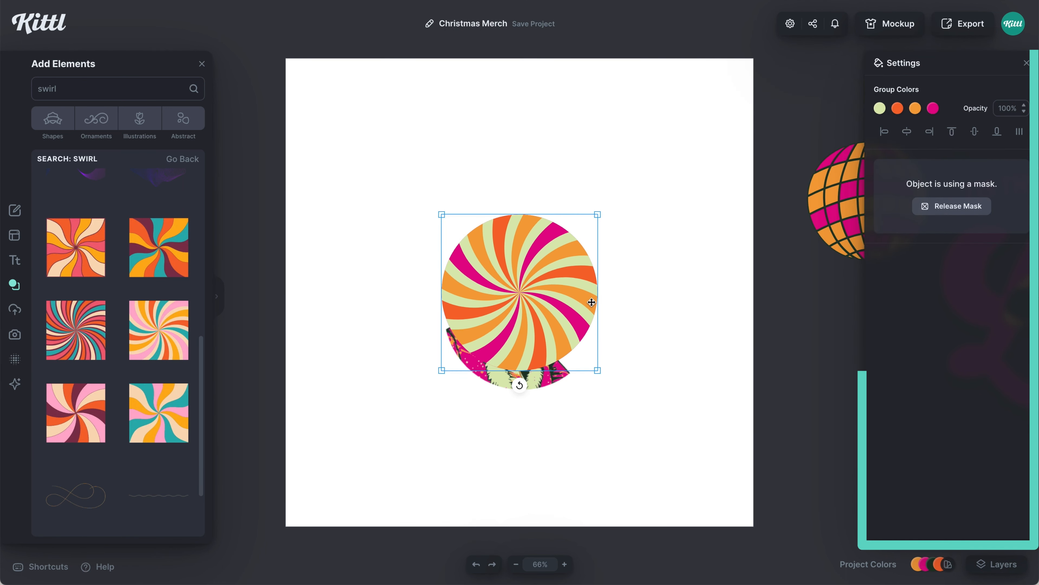
pyautogui.moveTo(554, 384); pyautogui.dragTo(555, 363)
# Send the swirl circle behind Santa and line up both circles exactly
pyautogui.click(554, 334)
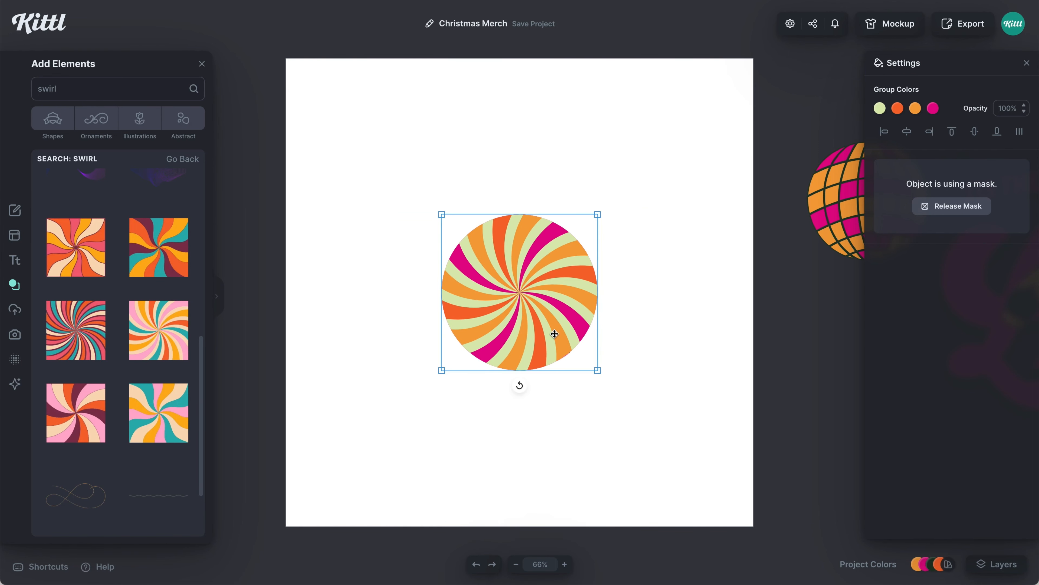
pyautogui.rightClick(554, 334)
pyautogui.click(584, 536)
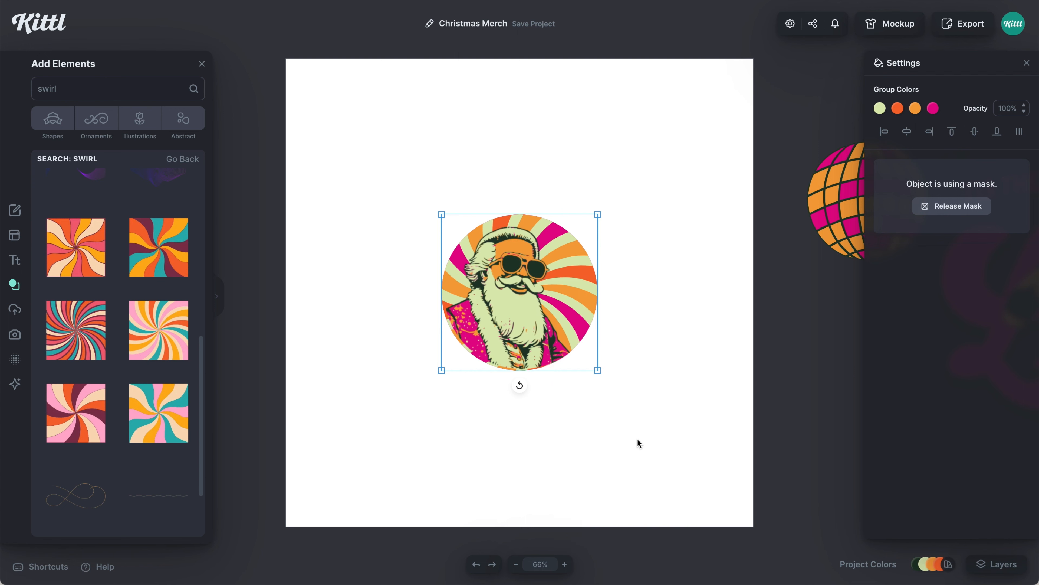
pyautogui.click(655, 430)
pyautogui.click(528, 328)
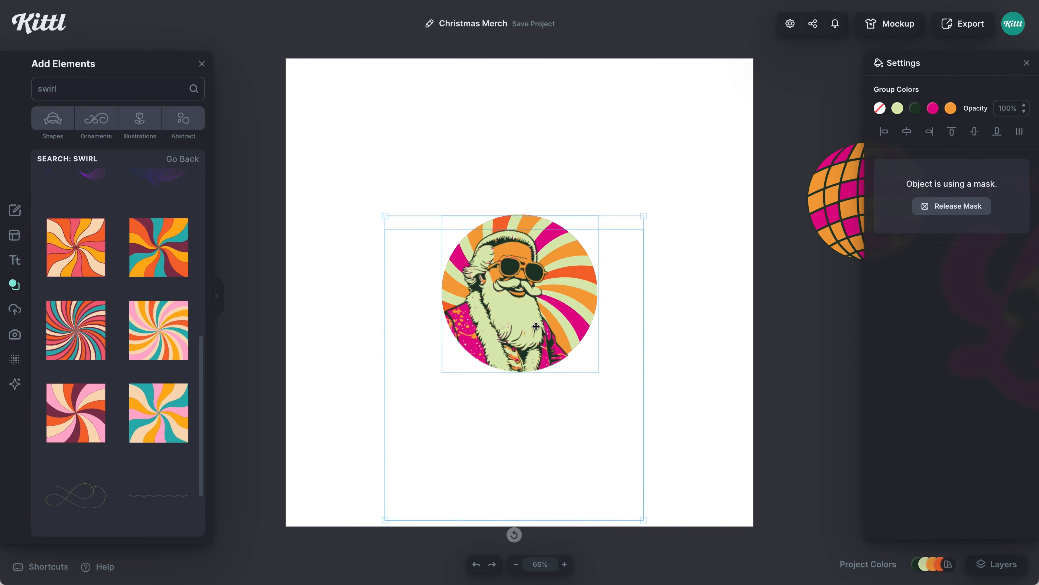
pyautogui.click(674, 392)
# Select the Santa and swirl circles together, enlarge them and reposition them in the middle of the artboard
pyautogui.moveTo(663, 401); pyautogui.dragTo(567, 328)
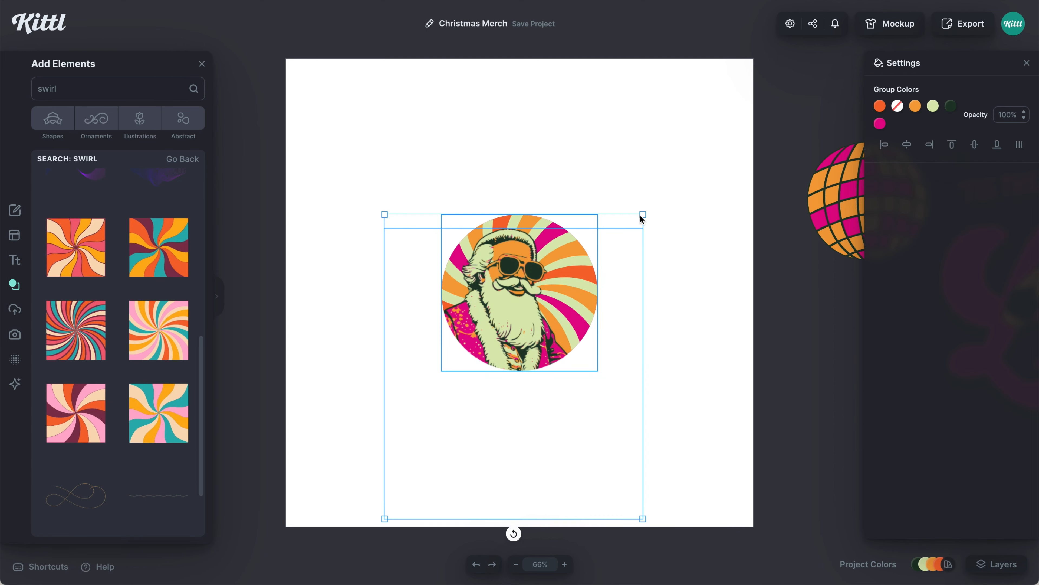
pyautogui.moveTo(643, 215); pyautogui.dragTo(736, 118)
pyautogui.moveTo(489, 266); pyautogui.dragTo(487, 311)
pyautogui.click(750, 337)
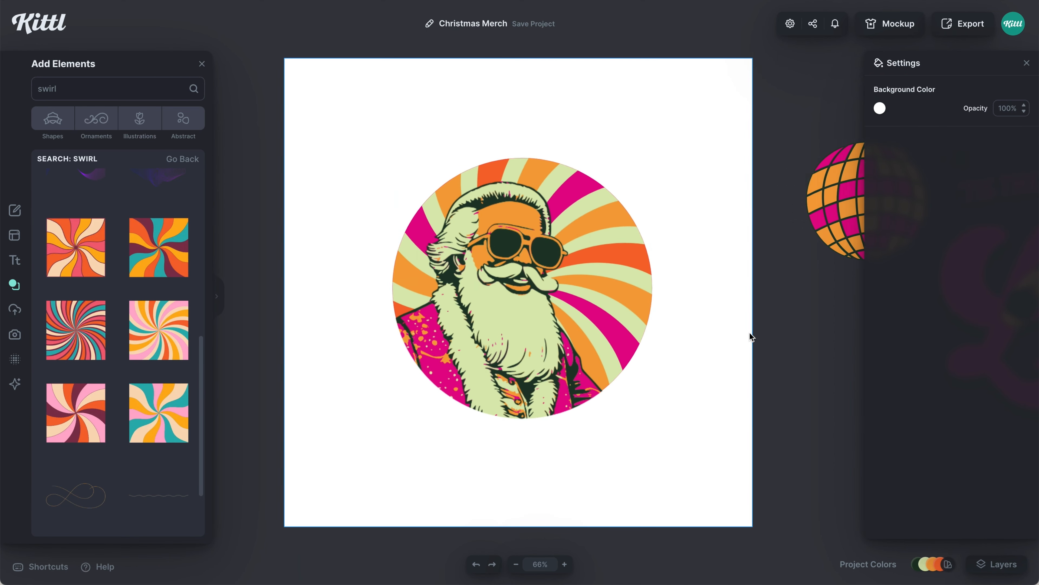
pyautogui.click(201, 63)
pyautogui.scroll(-5, 533, 195)
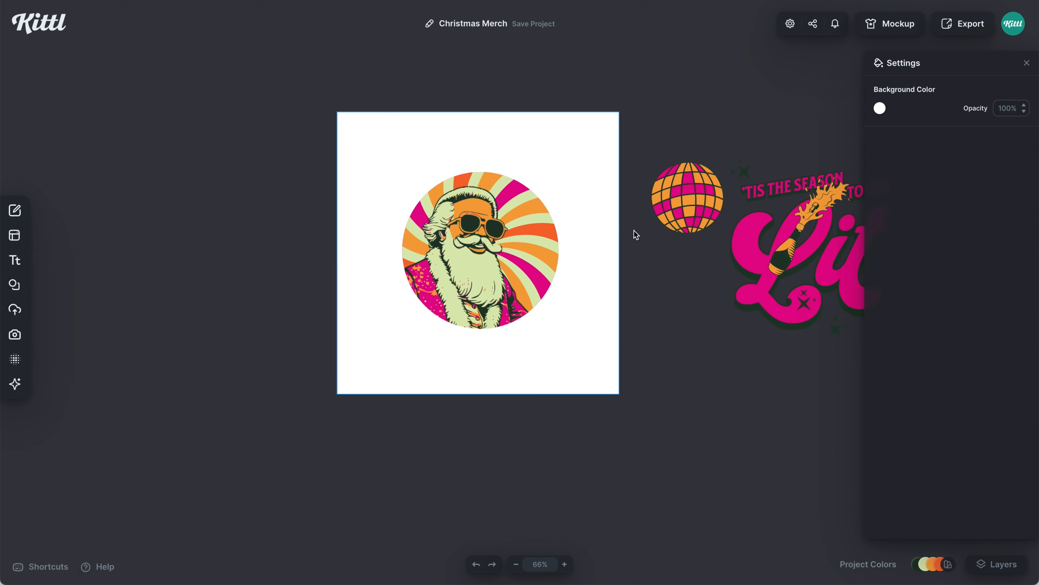
# Move the "Lit" text onto the artboard over the Santa circle and straighten it by removing its Angle transformation and its rotation
pyautogui.click(764, 309)
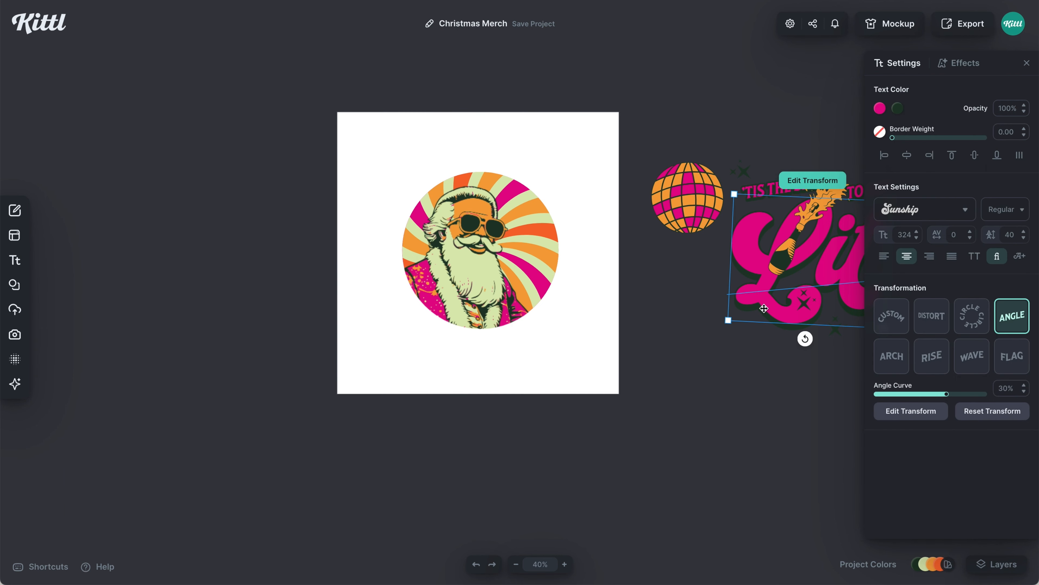
pyautogui.moveTo(764, 309); pyautogui.dragTo(534, 282)
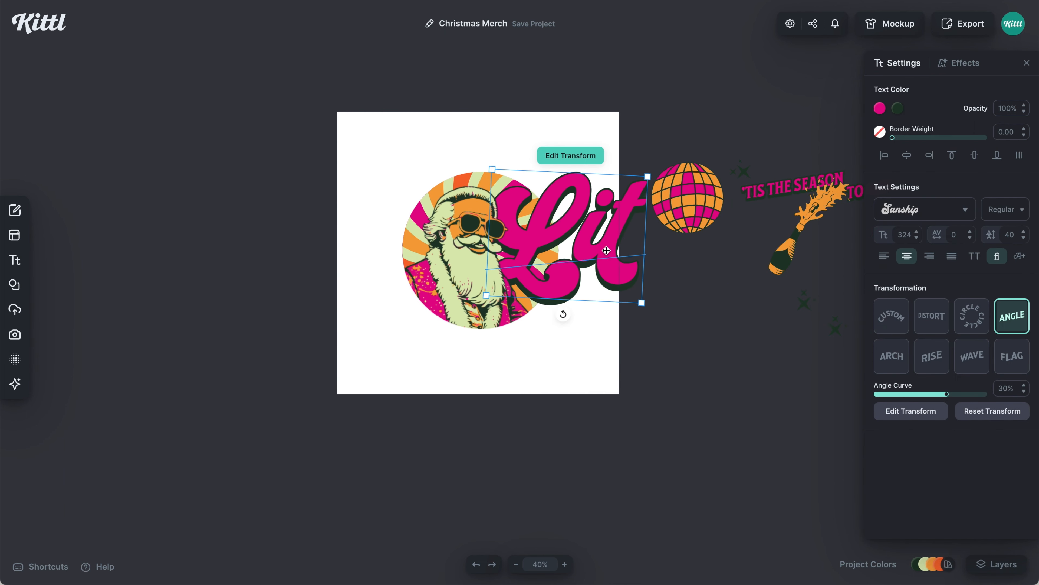
pyautogui.click(1014, 322)
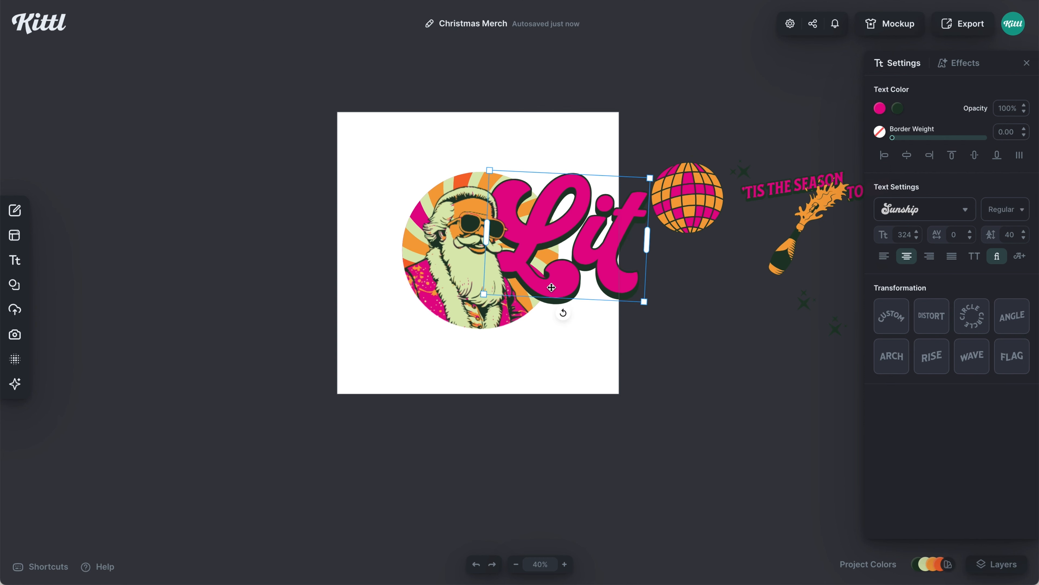
pyautogui.scroll(5, 551, 286)
pyautogui.moveTo(575, 324); pyautogui.dragTo(581, 324)
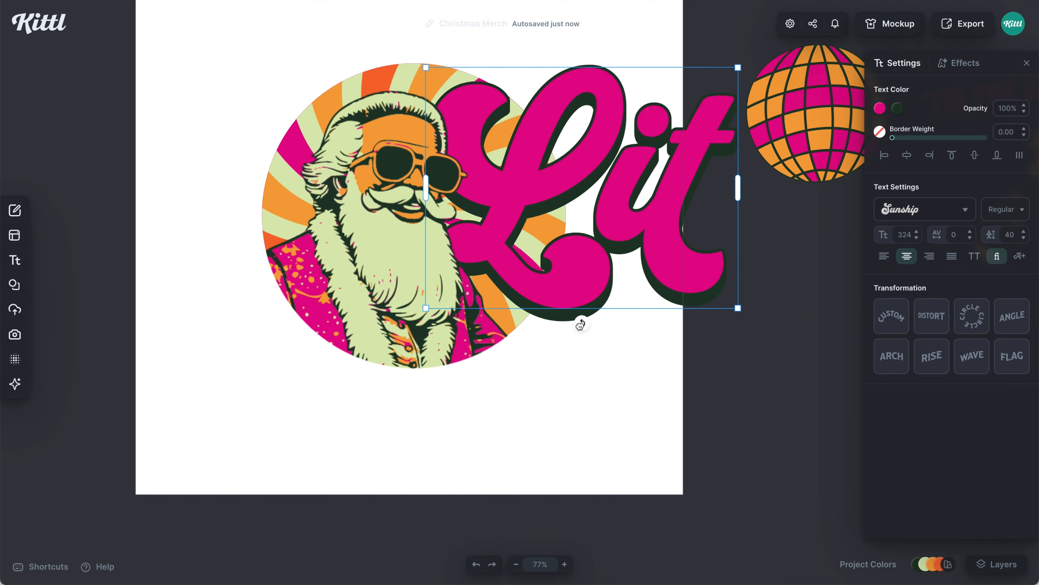
# Bring the "Lit" text to the front and shrink it to about size 109, placed beside Santa's beard inside the swirl circle
pyautogui.rightClick(666, 265)
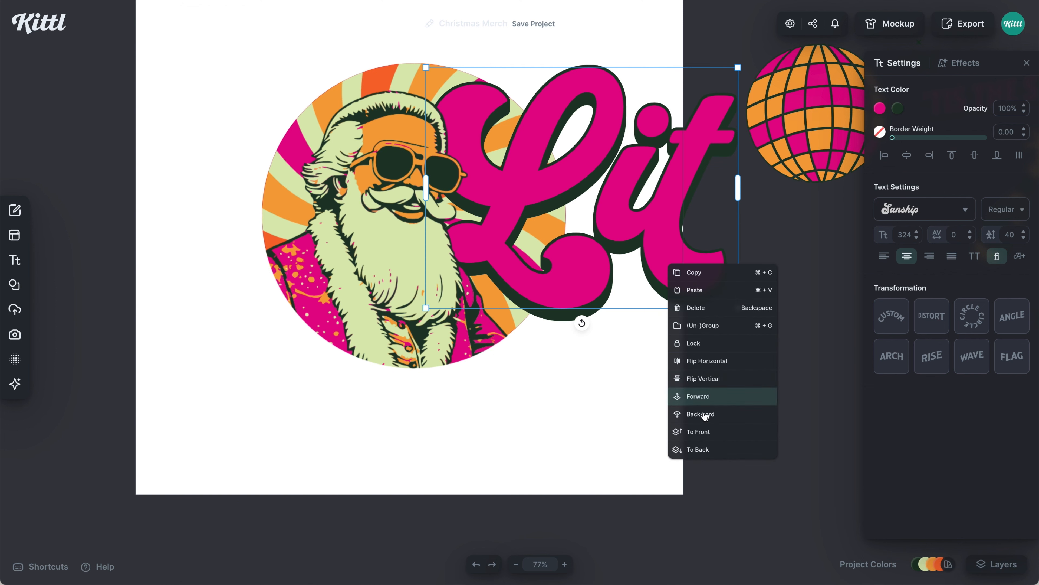
pyautogui.click(702, 432)
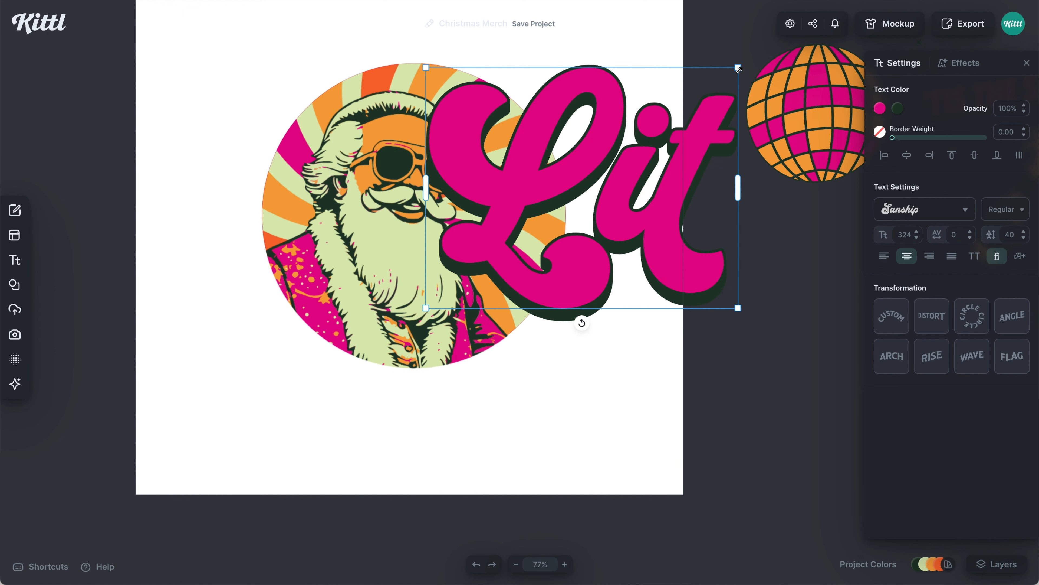
pyautogui.moveTo(546, 219)
pyautogui.mouseDown()
pyautogui.moveTo(542, 236)
pyautogui.moveTo(547, 215)
pyautogui.mouseUp()
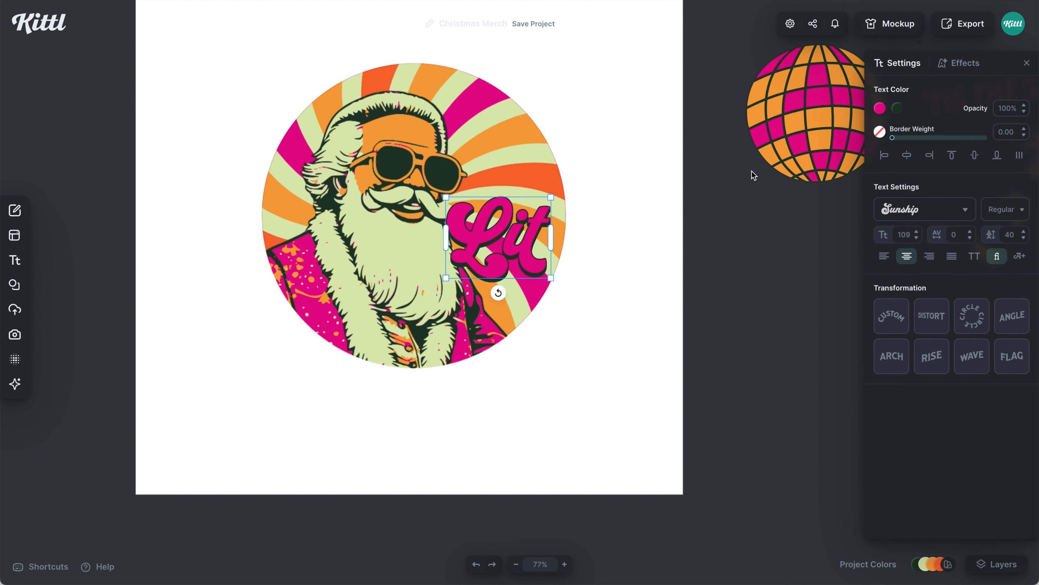
# Open the shading and decoration effects of the "Lit" text
pyautogui.click(961, 71)
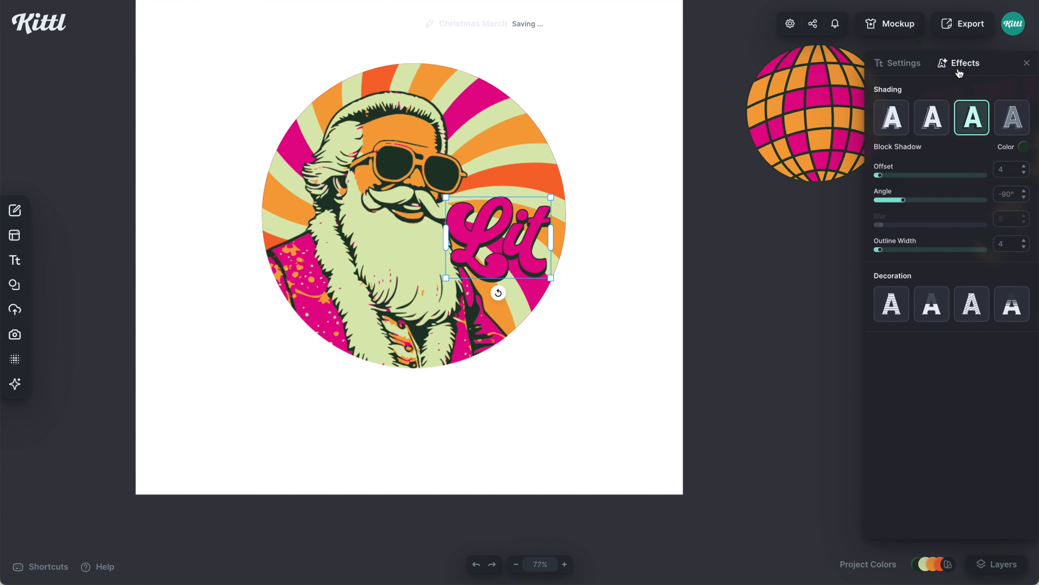